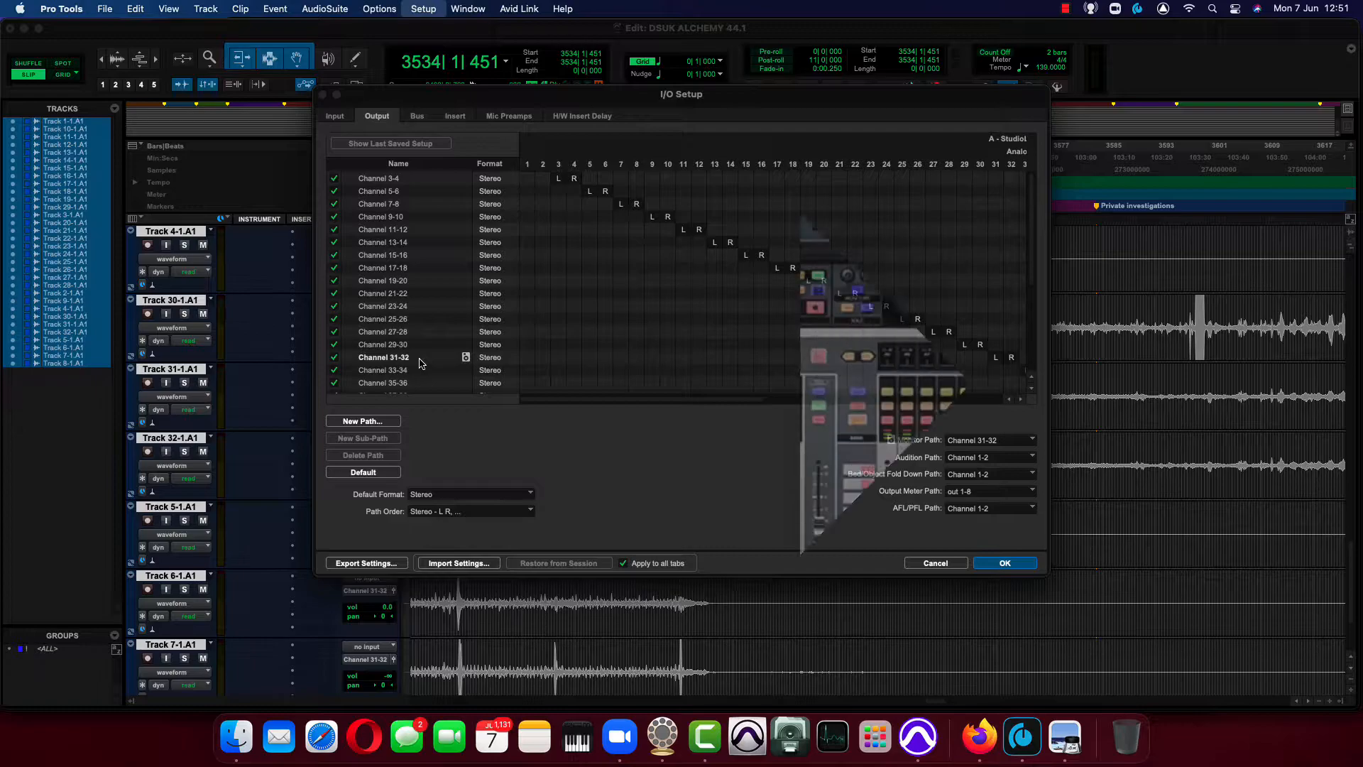
# Rename the Channel 31-32 output path to DAW RETURN 31-32 ACTUAL.
pyautogui.doubleClick(421, 358)
pyautogui.write('DAW RETURN')
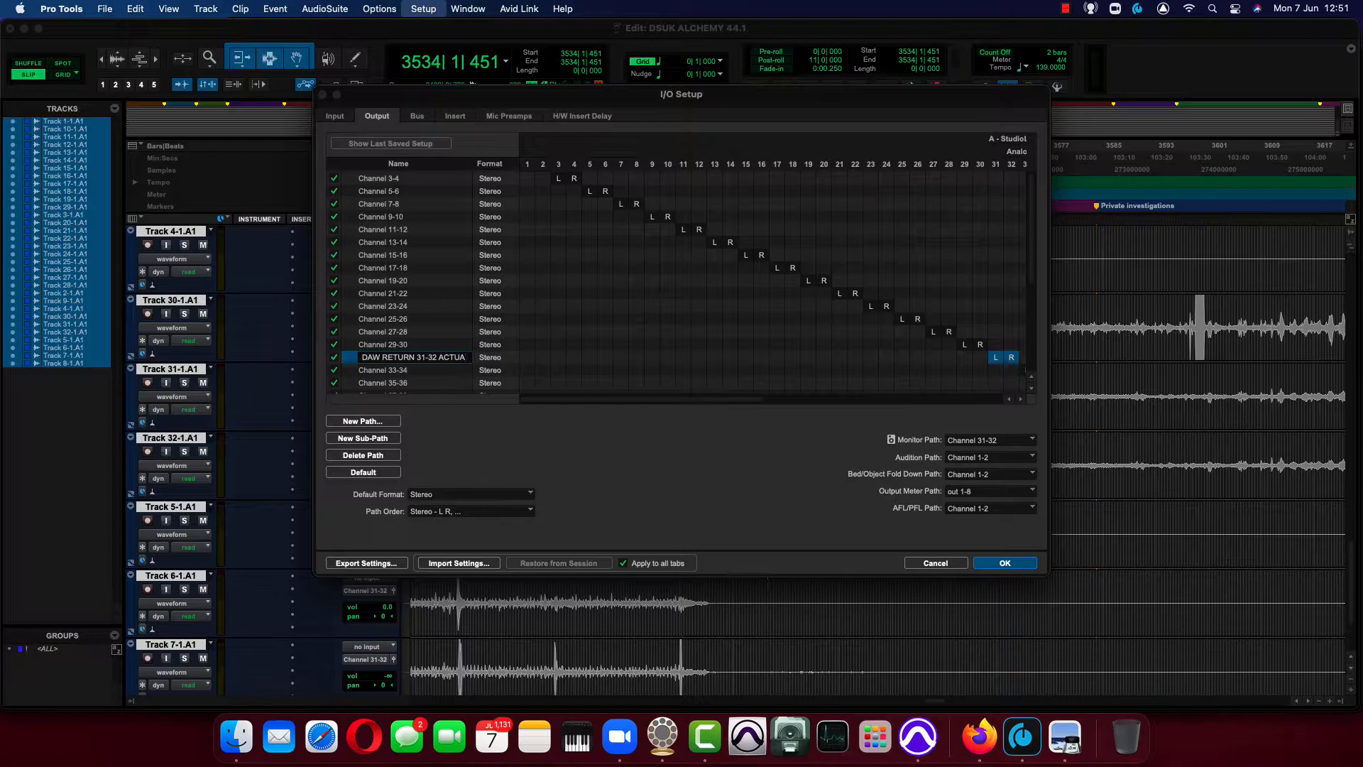
pyautogui.write('31-32 ACTUAL')
pyautogui.press('Return')
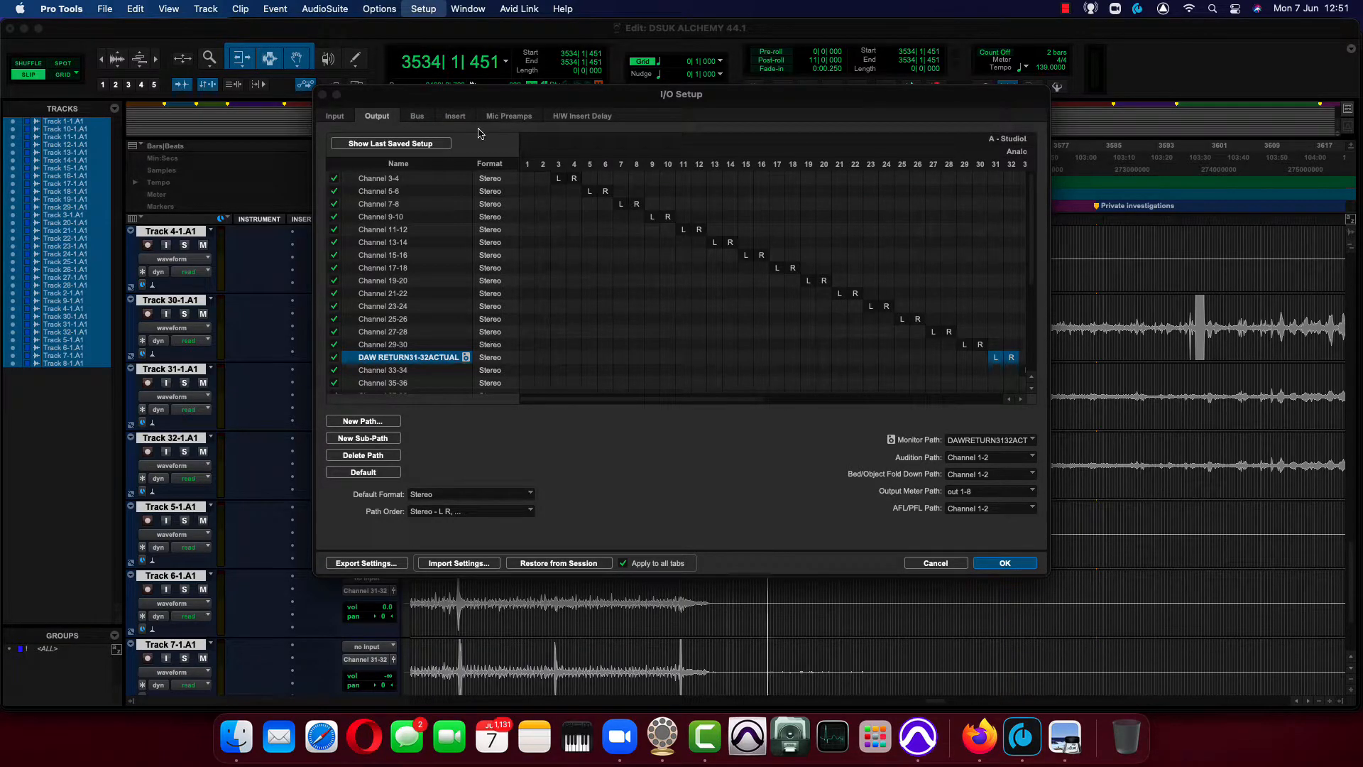
# Rename the bus mapped to the 31-32 output to DAW RETURN SL32 and apply the I/O setup.
pyautogui.click(418, 116)
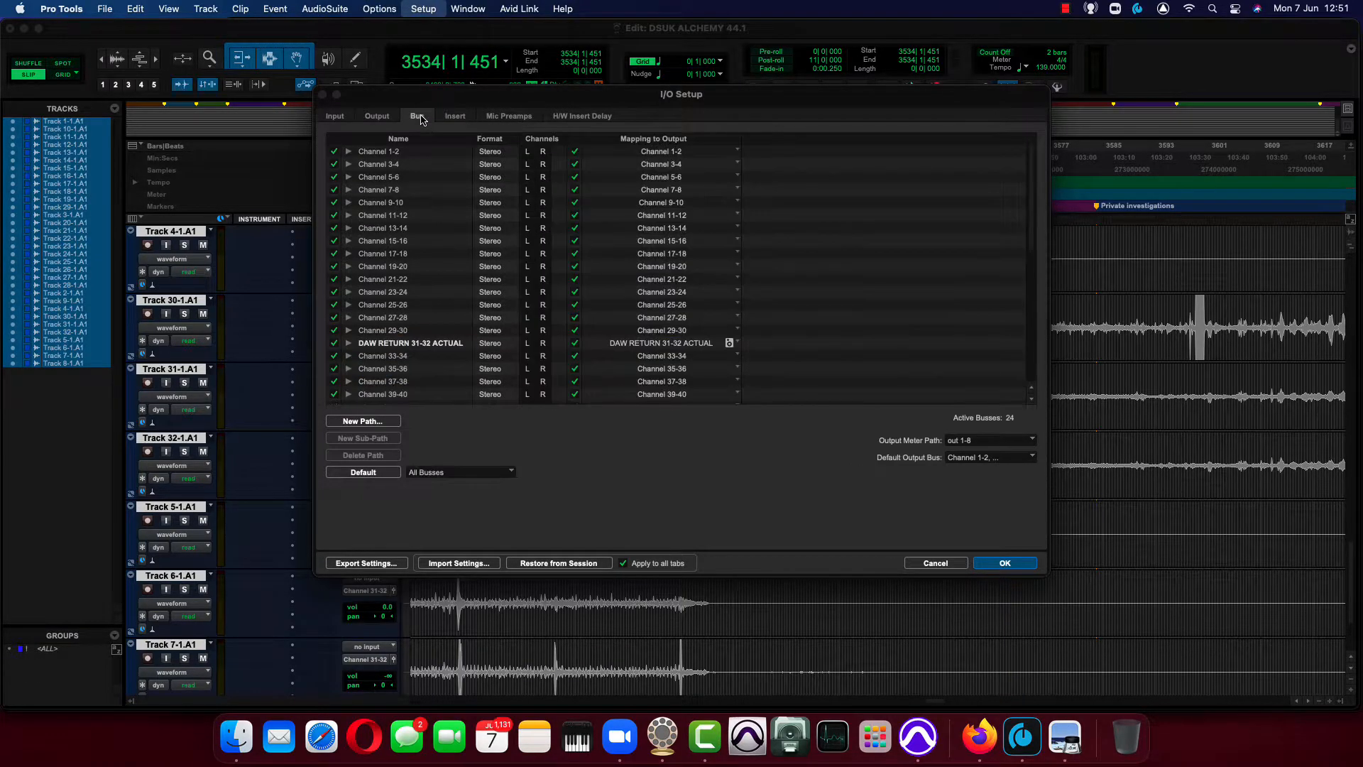
pyautogui.doubleClick(420, 346)
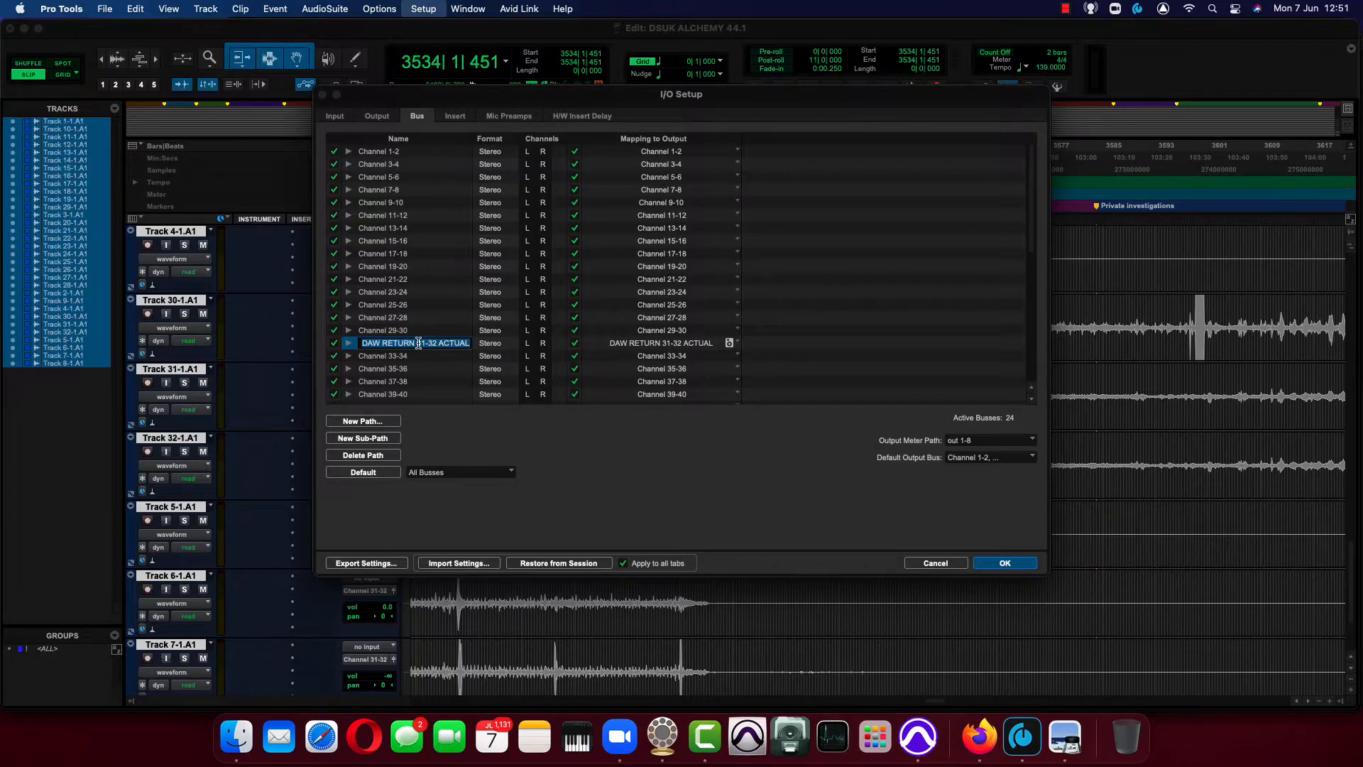
pyautogui.write('DAW RETURN')
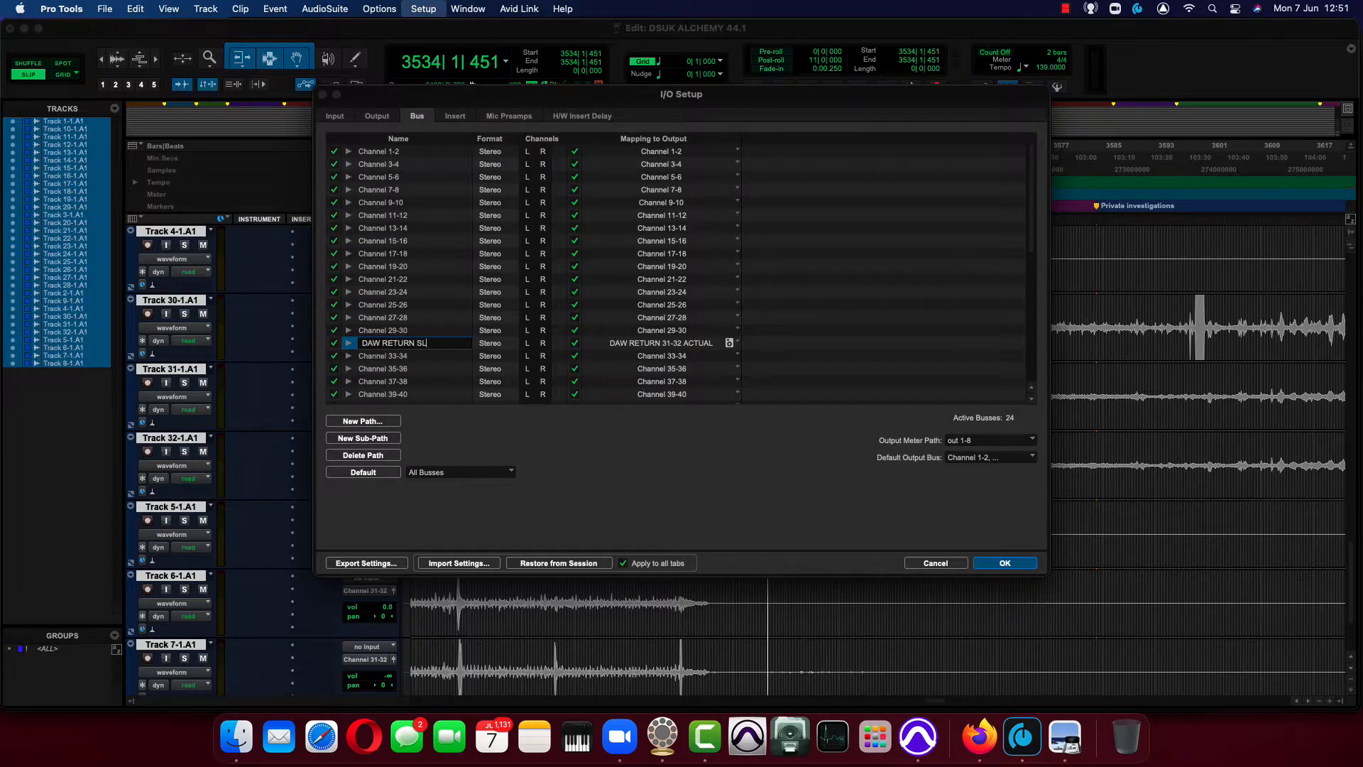
pyautogui.press('Return')
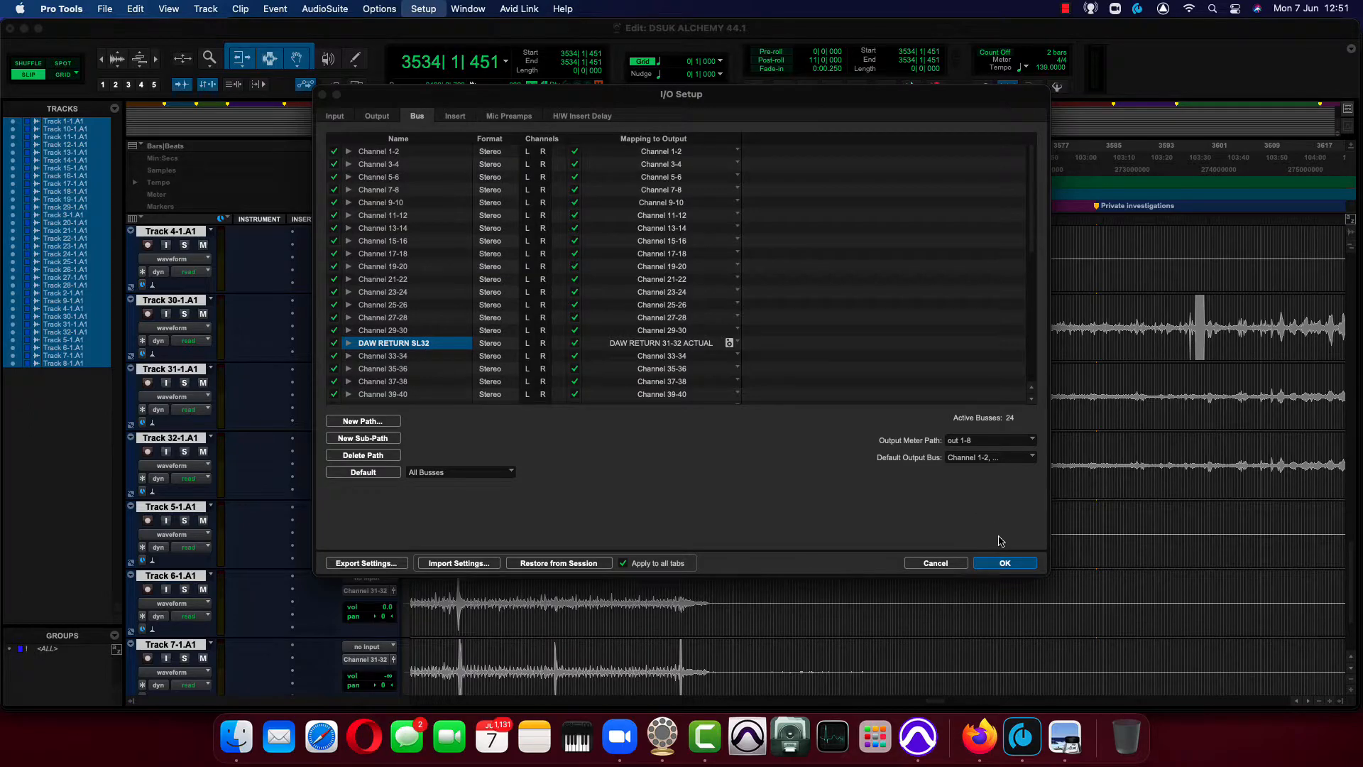
pyautogui.click(1005, 563)
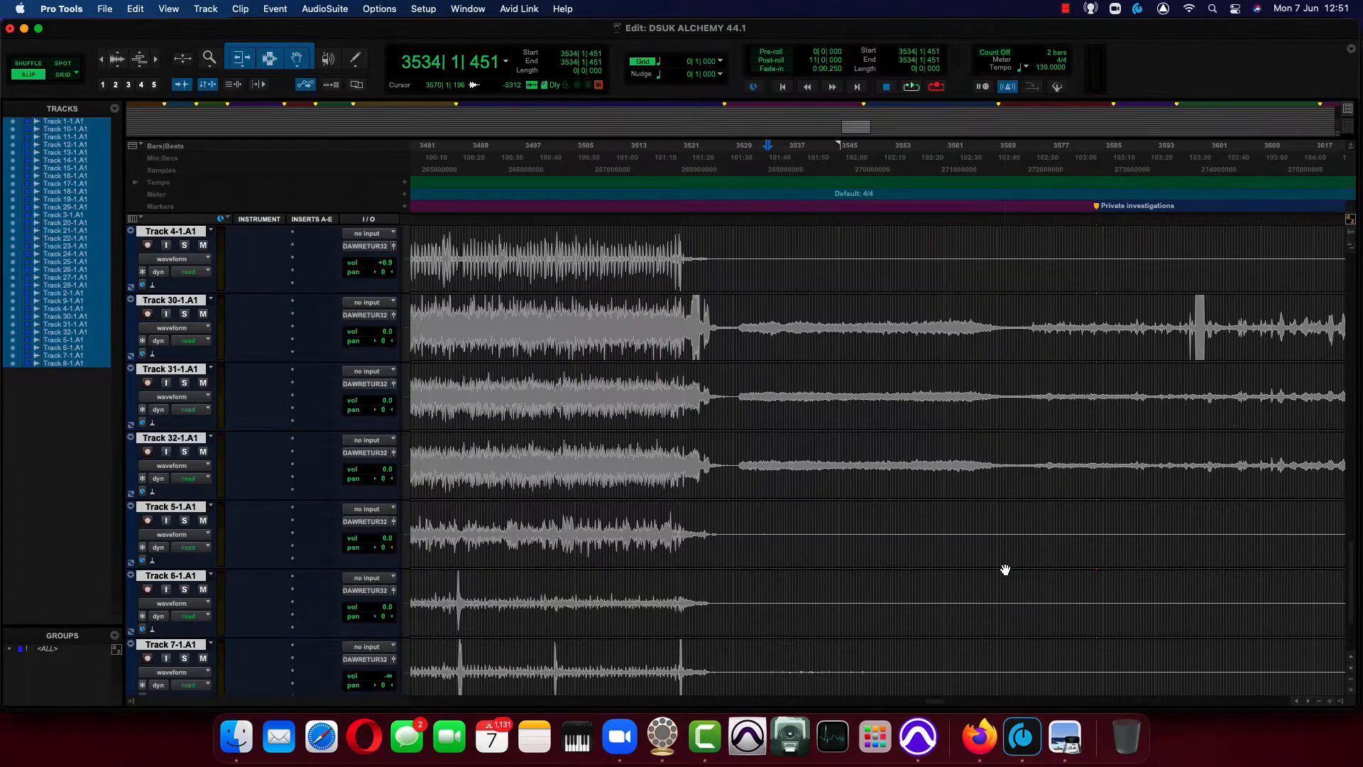
# Assign Track 4-1.A1's output to the stereo DAW RETURN SL32 path and show the Mix window.
pyautogui.click(368, 247)
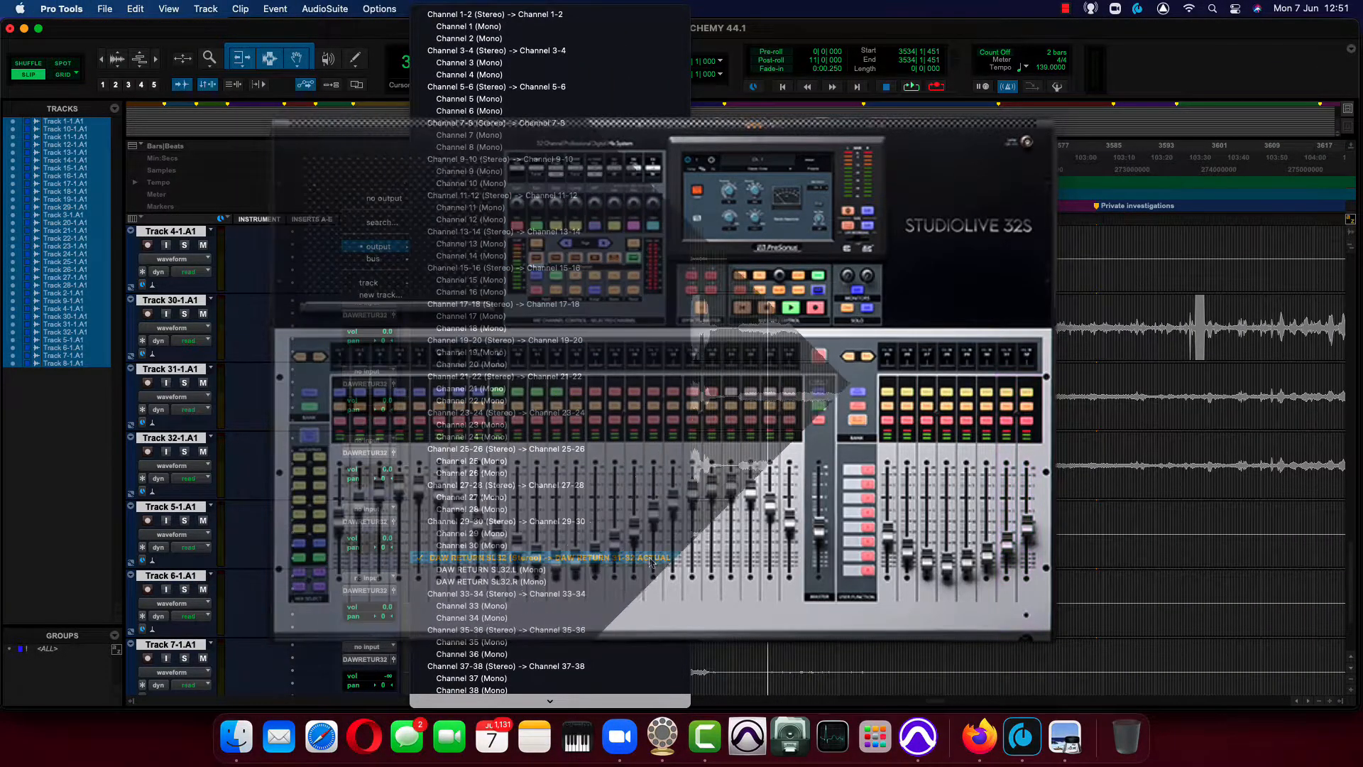
pyautogui.click(648, 558)
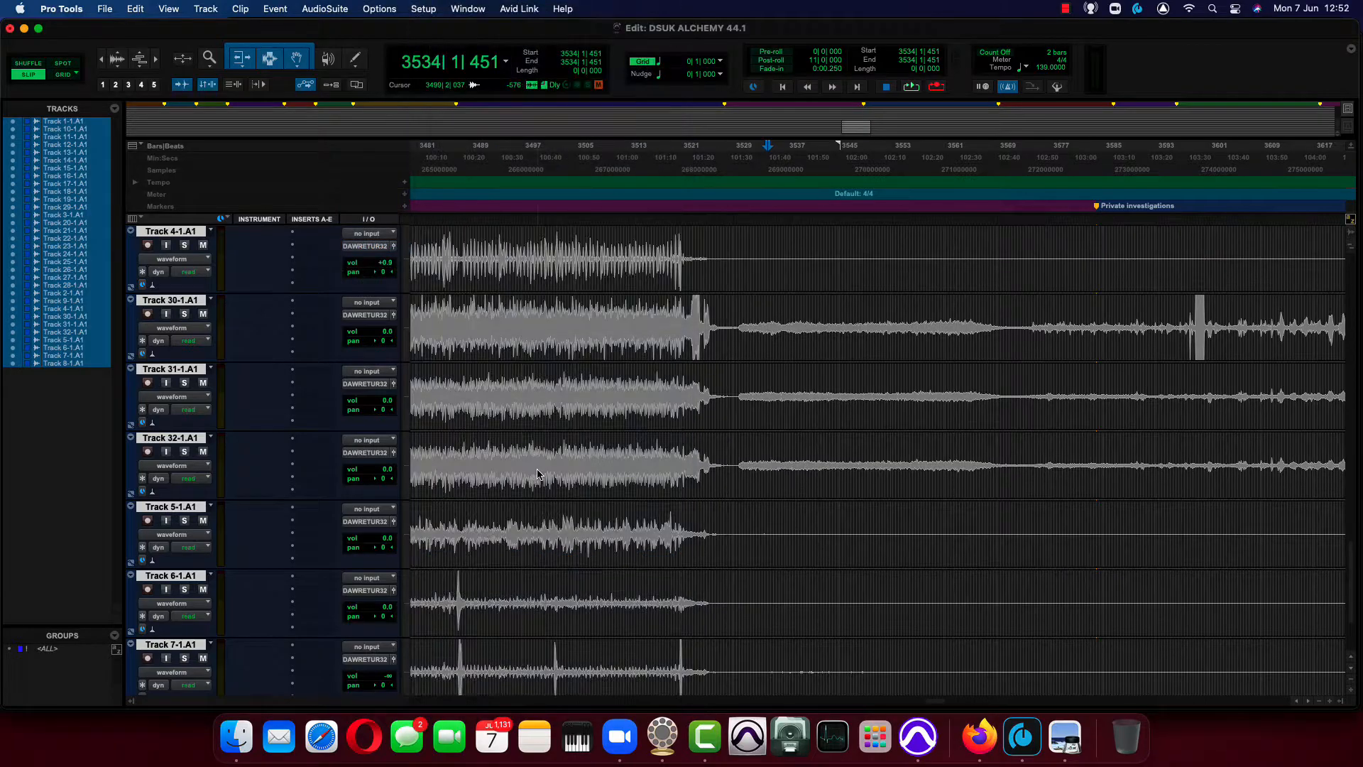
pyautogui.press('super+equal')
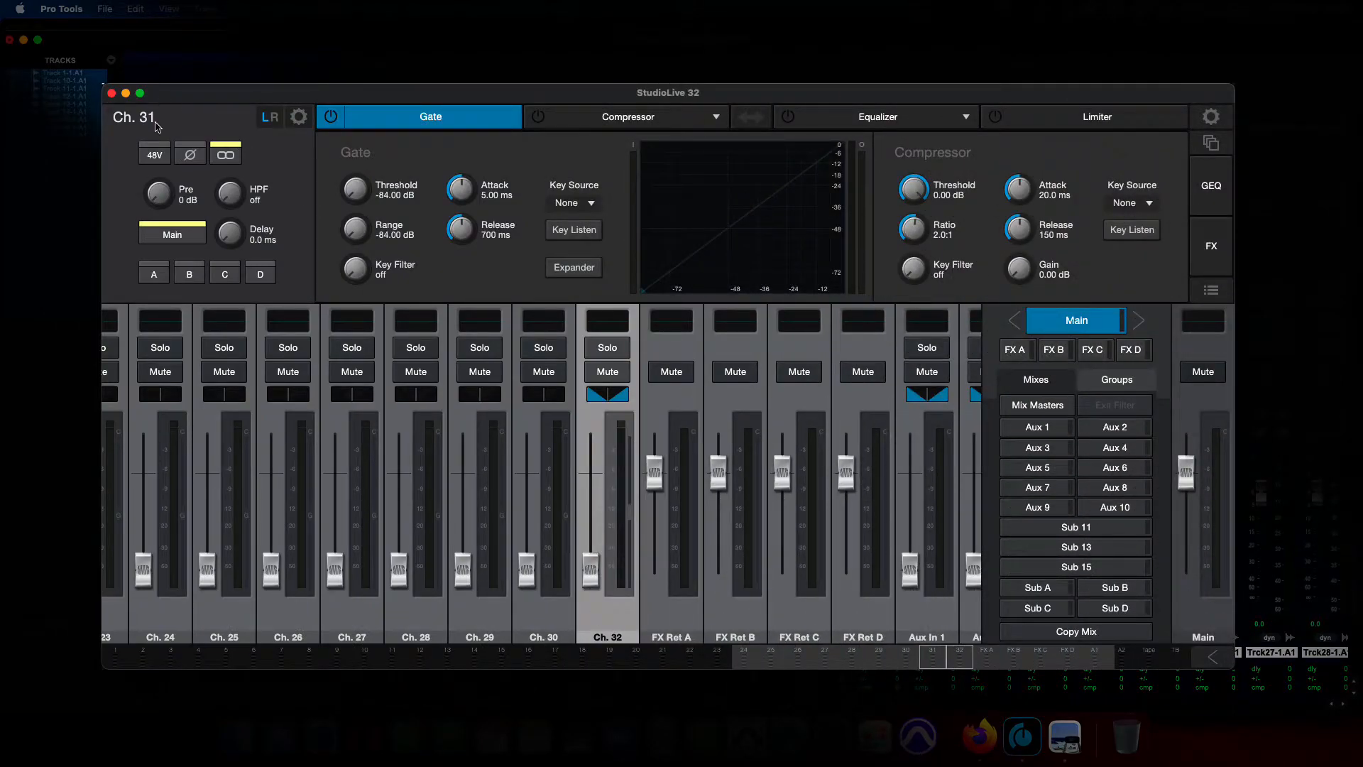
# In the StudioLive 32 mixer window, rename the linked Ch. 31/32 channel DAW RETURN and set its input source to USB.
pyautogui.doubleClick(155, 120)
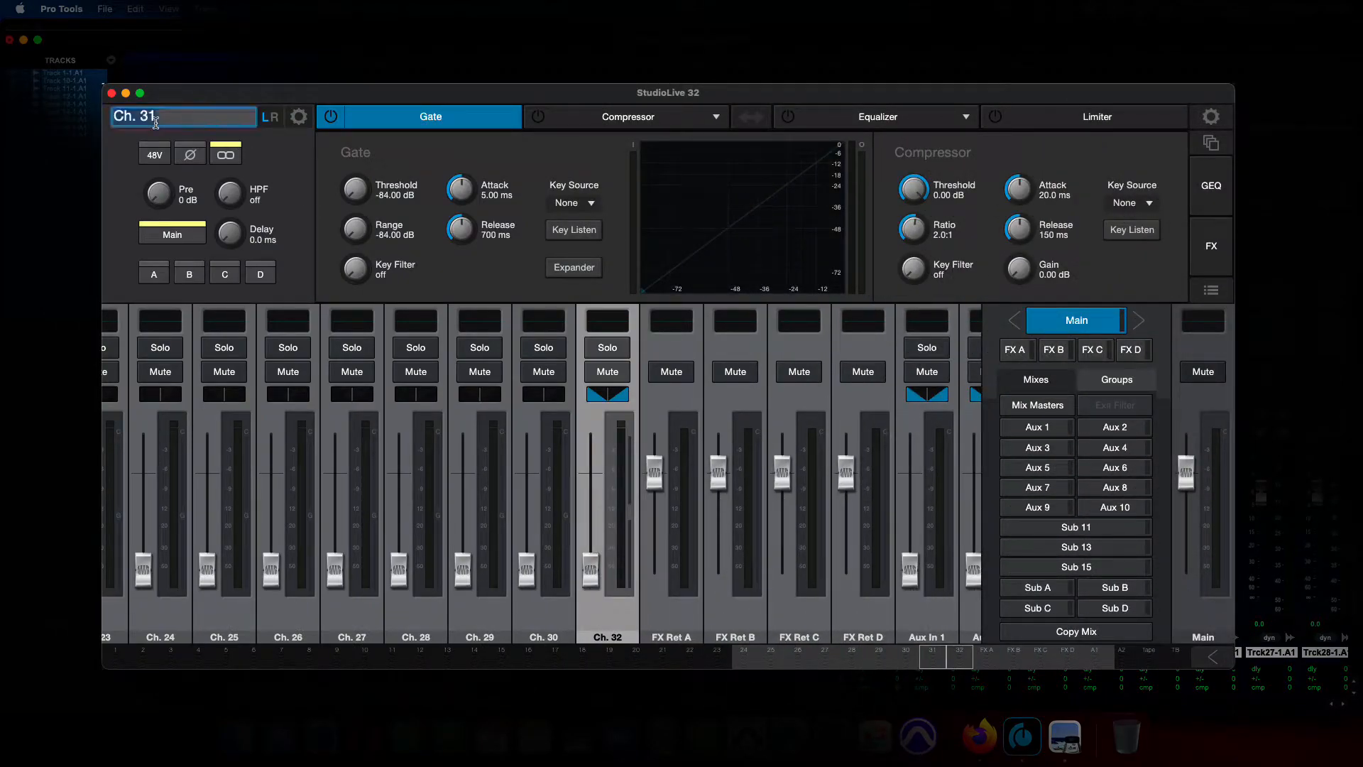
pyautogui.write('DAW RETURN')
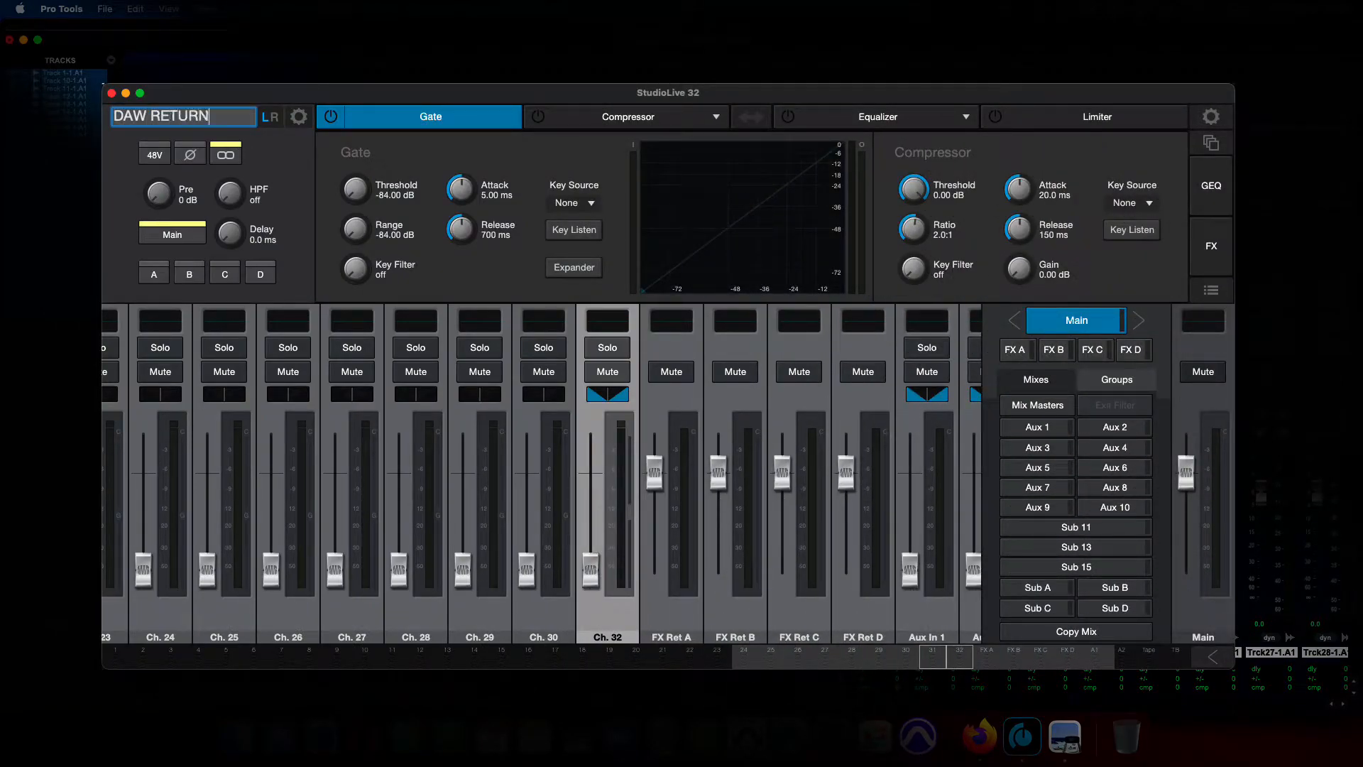
pyautogui.press('Return')
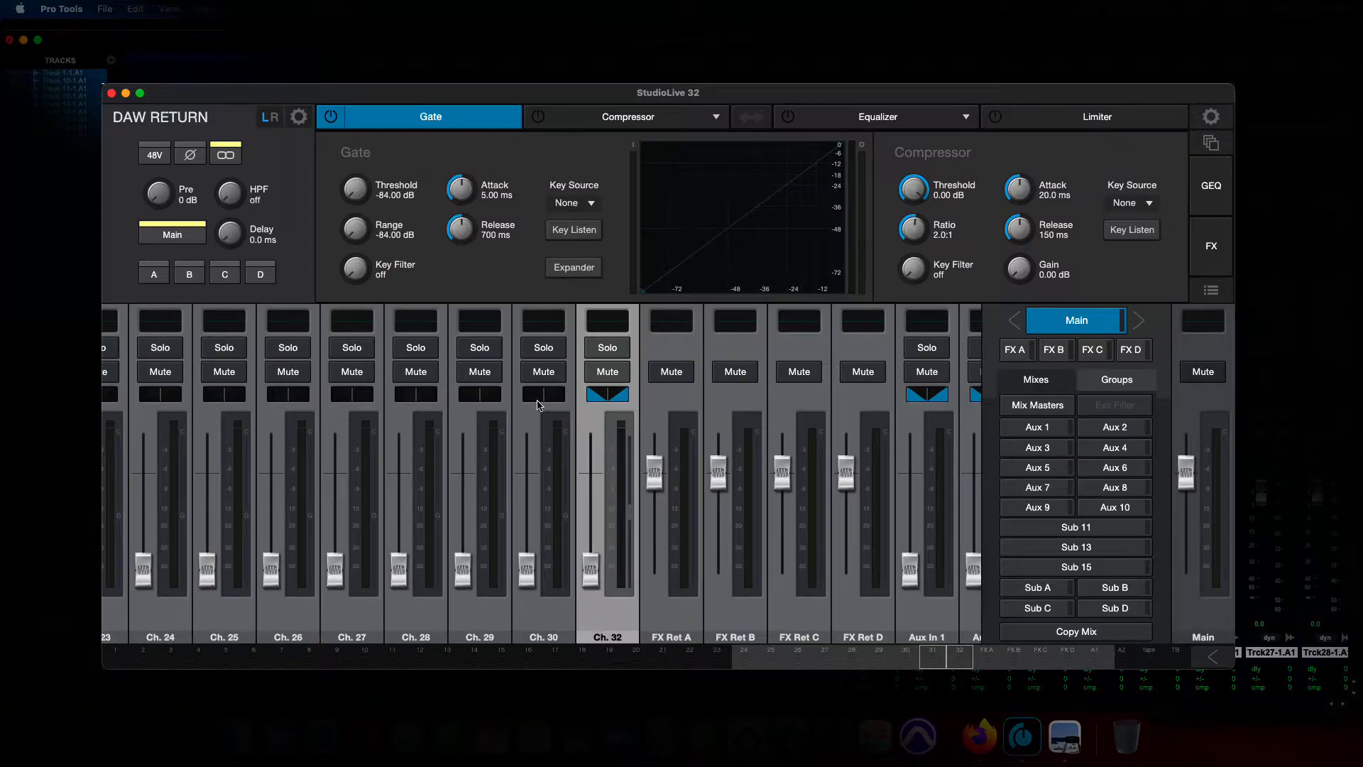
pyautogui.click(298, 118)
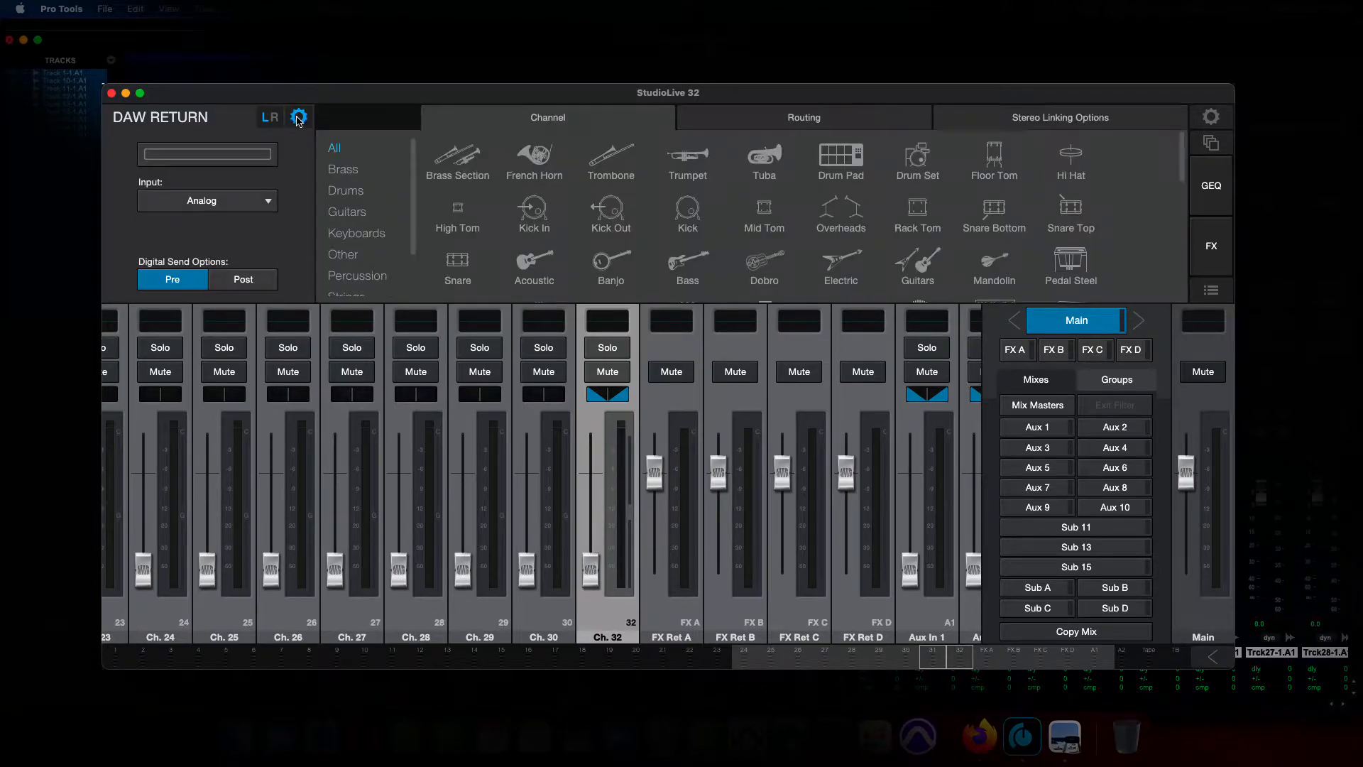
pyautogui.click(222, 205)
pyautogui.click(208, 254)
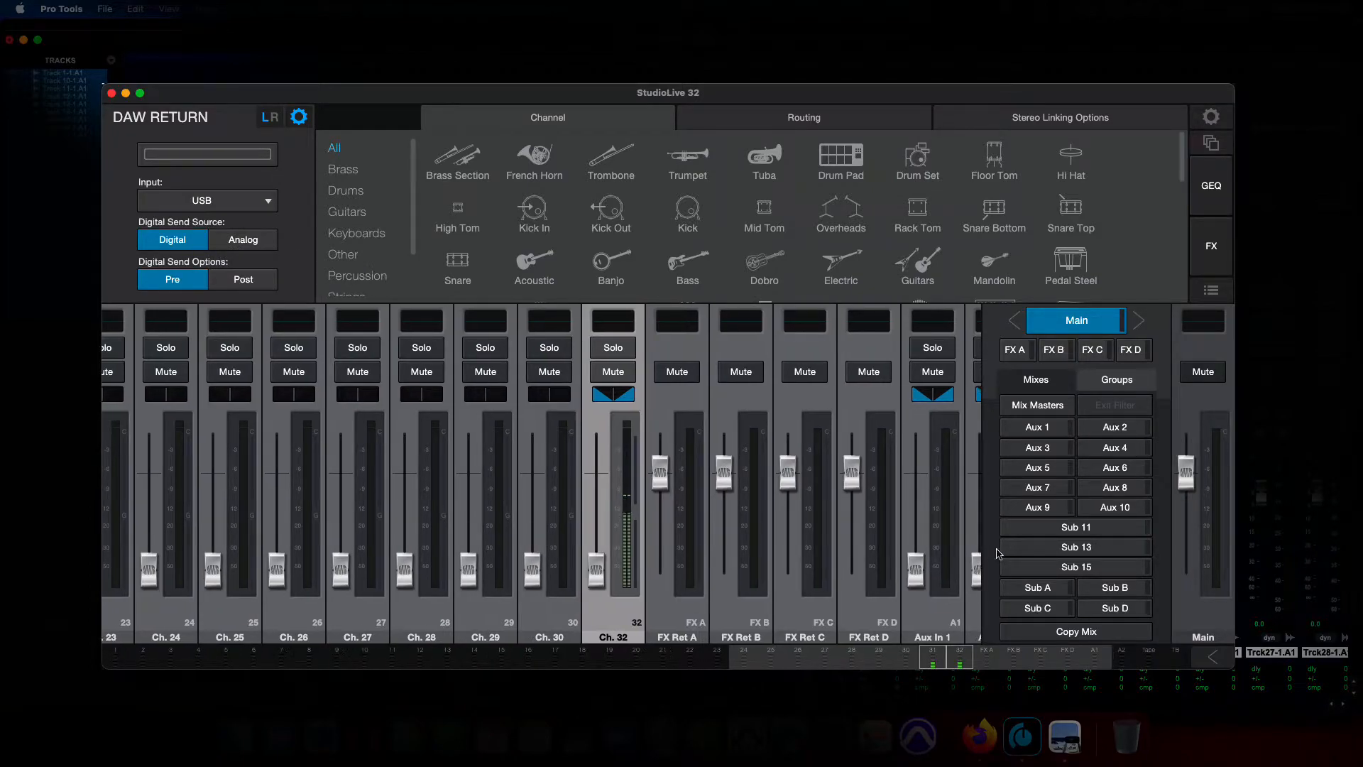
# Check the Main output's input source and digital send settings, and close the settings view.
pyautogui.click(1210, 622)
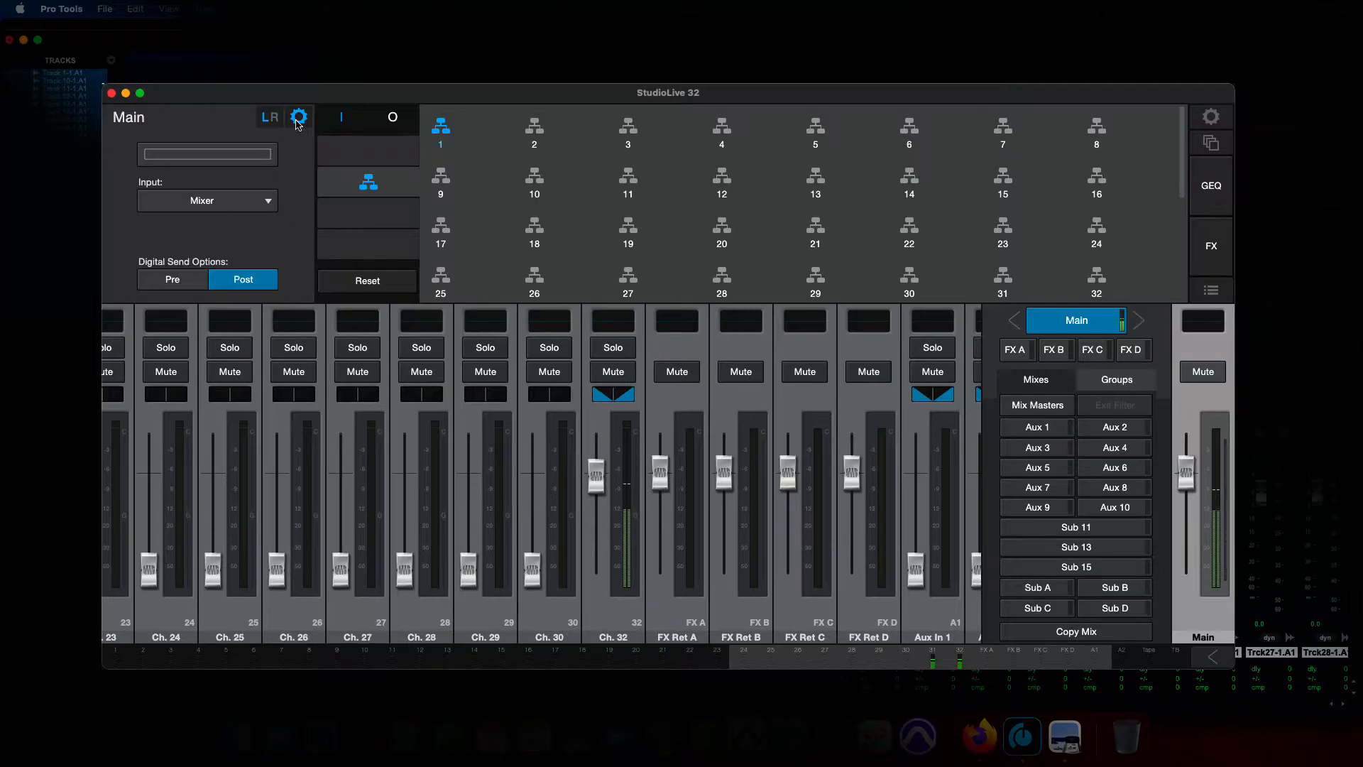
pyautogui.click(296, 122)
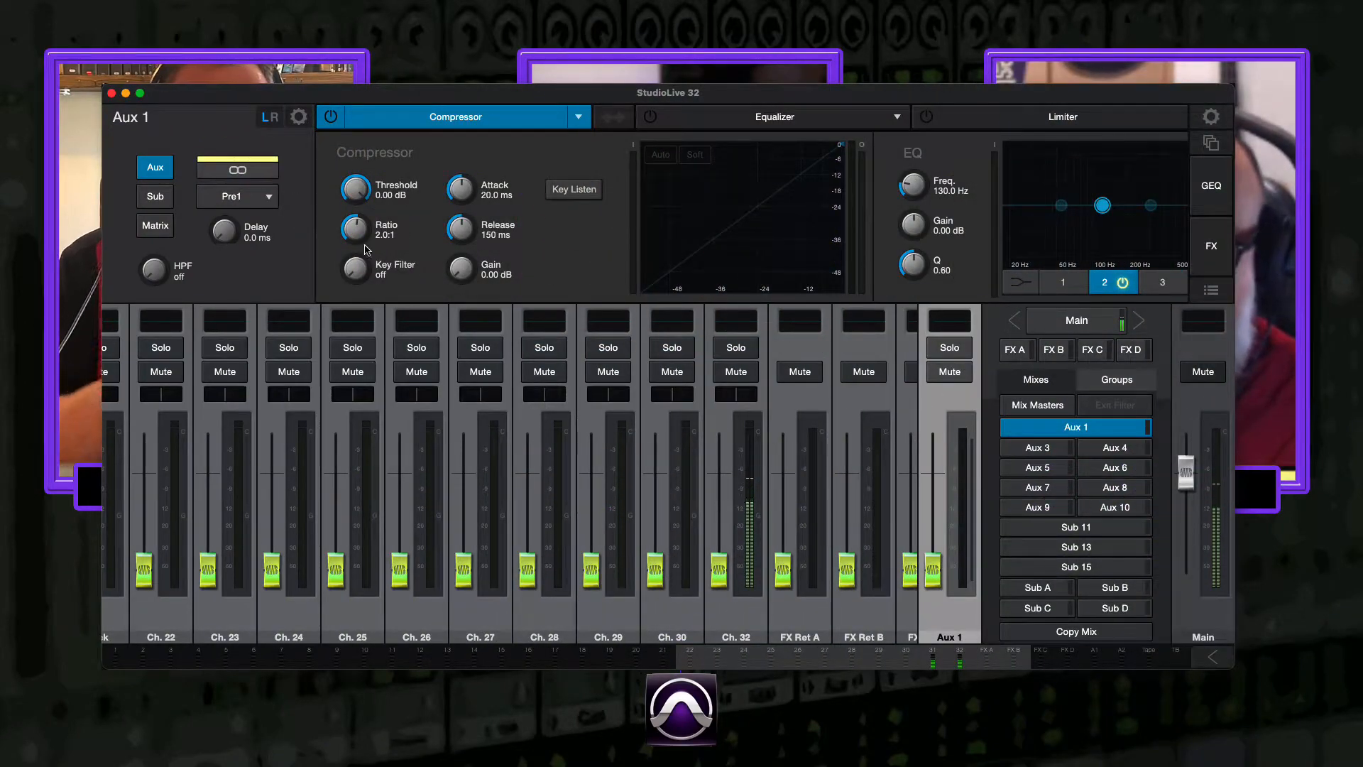
# In the Aux 1 mix, raise the Ch. 32 send and the Aux 1 master fader to about unity.
pyautogui.moveTo(719, 570); pyautogui.dragTo(719, 472)
pyautogui.moveTo(933, 571); pyautogui.dragTo(939, 484)
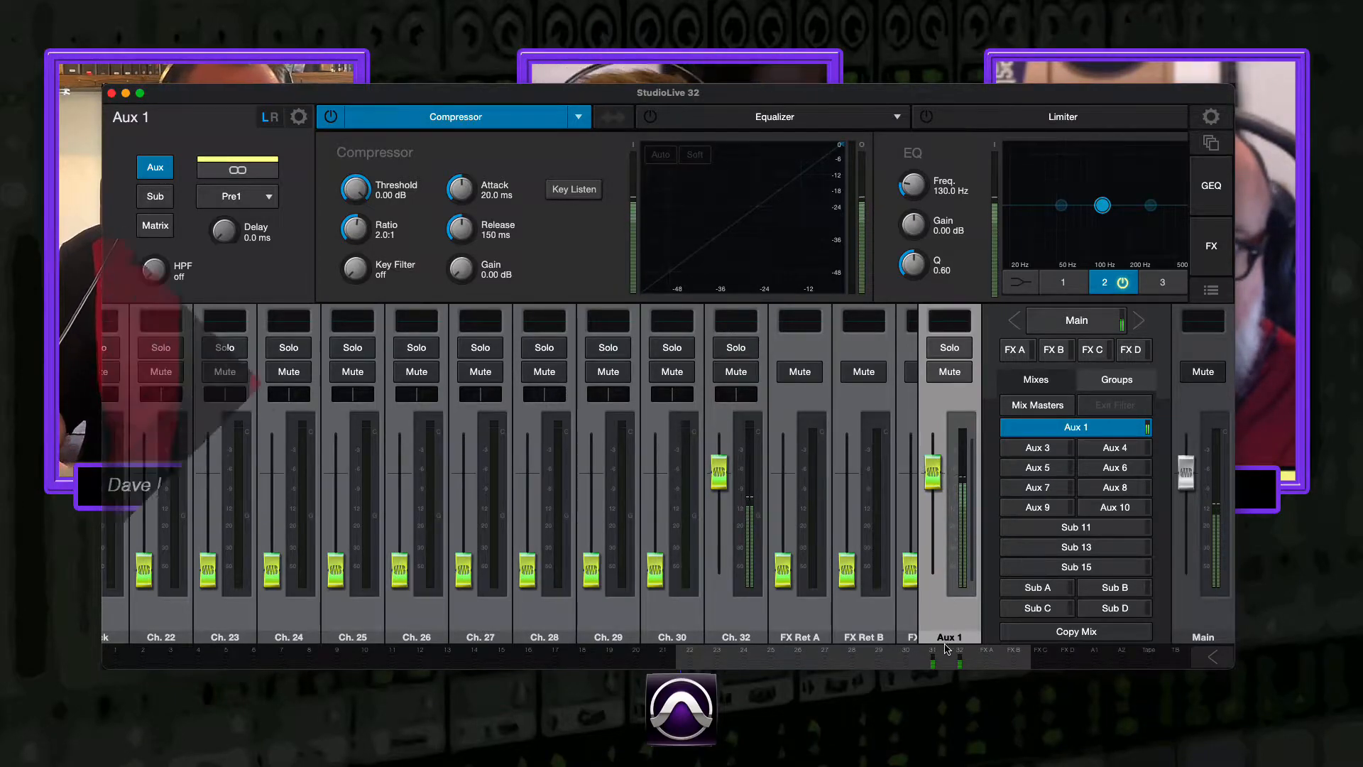
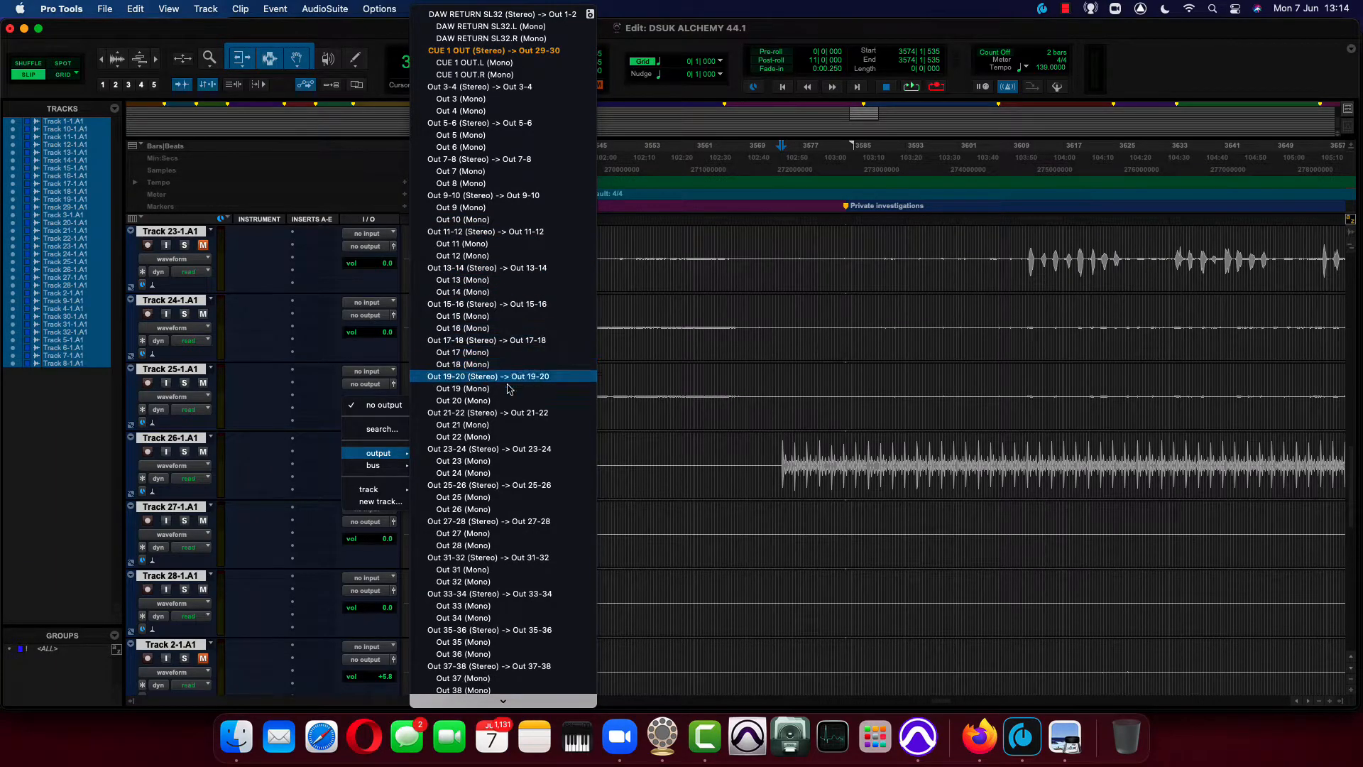
# Assign Track 26-1.A1's output to the mono Out 21.
pyautogui.click(497, 429)
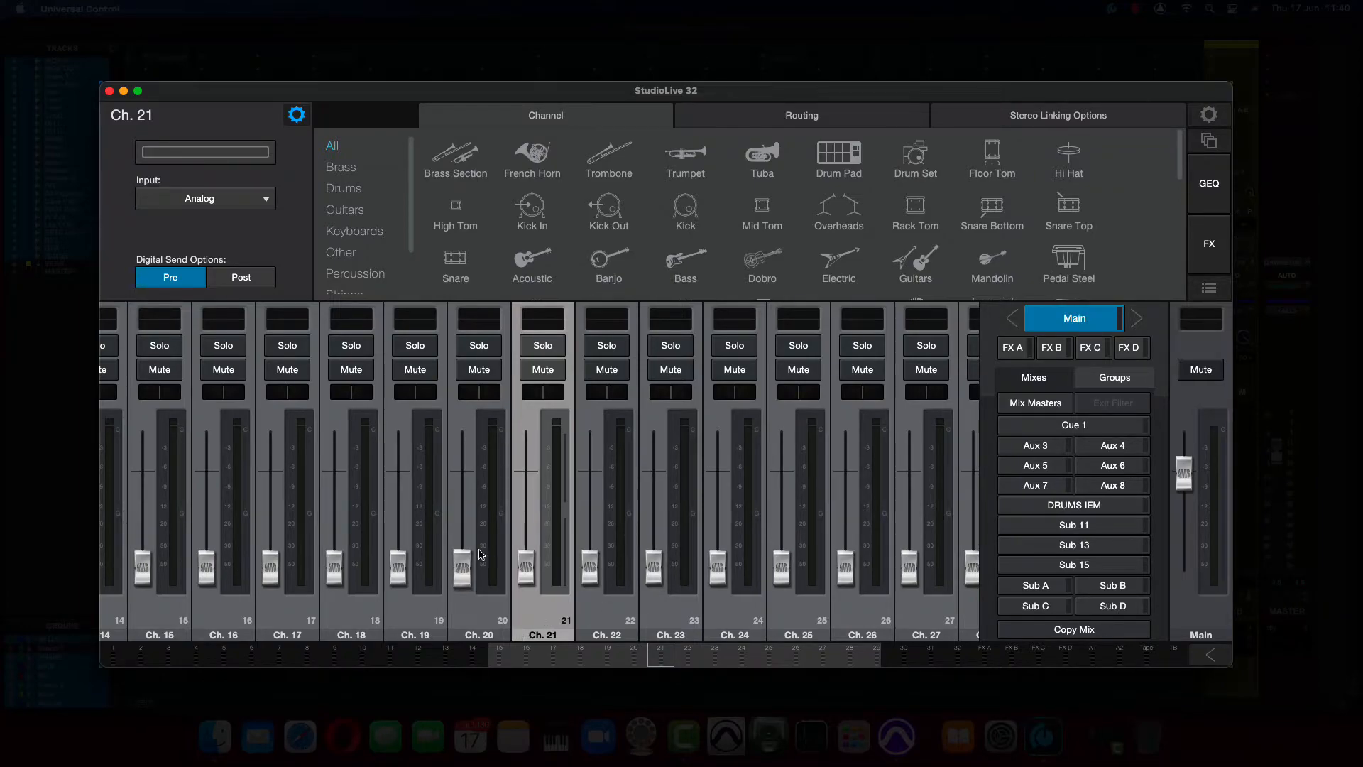
# In the StudioLive 32 mixer window, rename Ch. 21 Click and set its input source to USB.
pyautogui.doubleClick(166, 120)
pyautogui.write('Click')
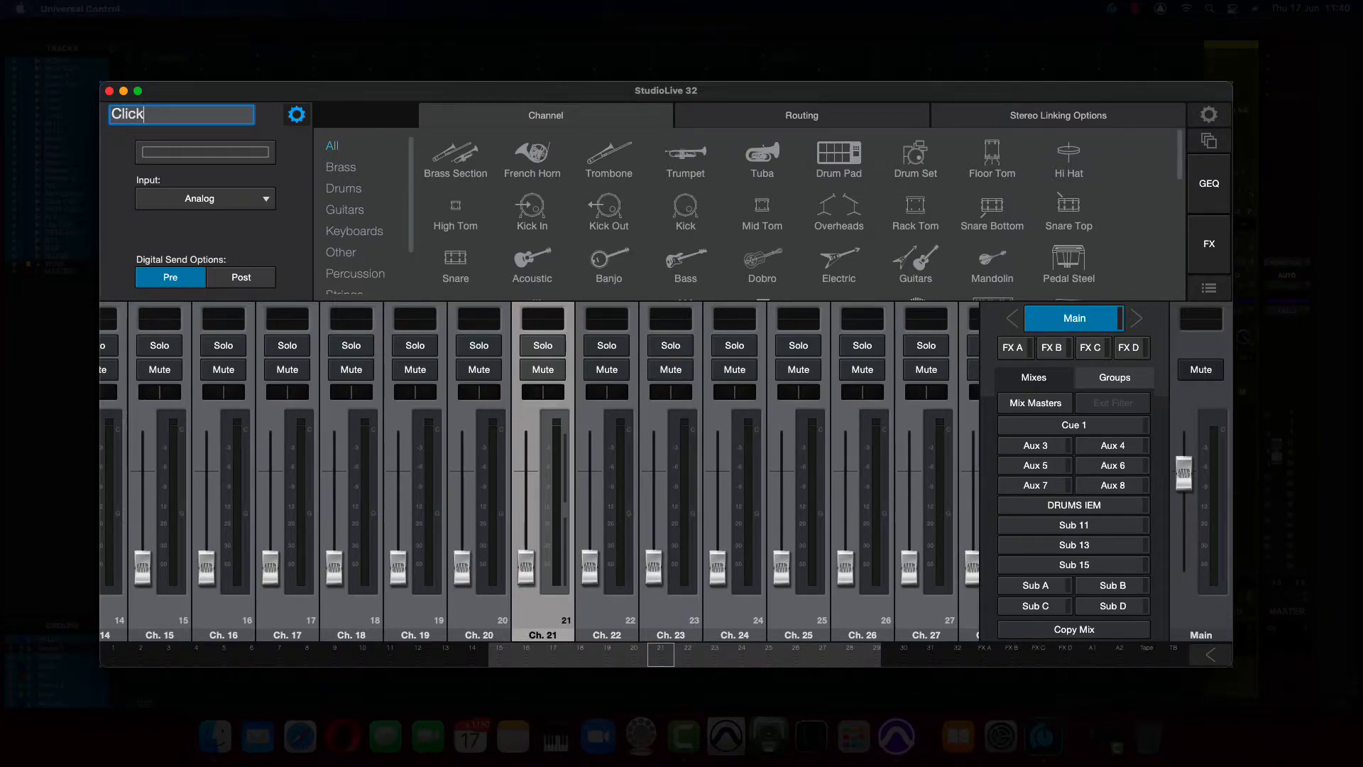
pyautogui.press('Return')
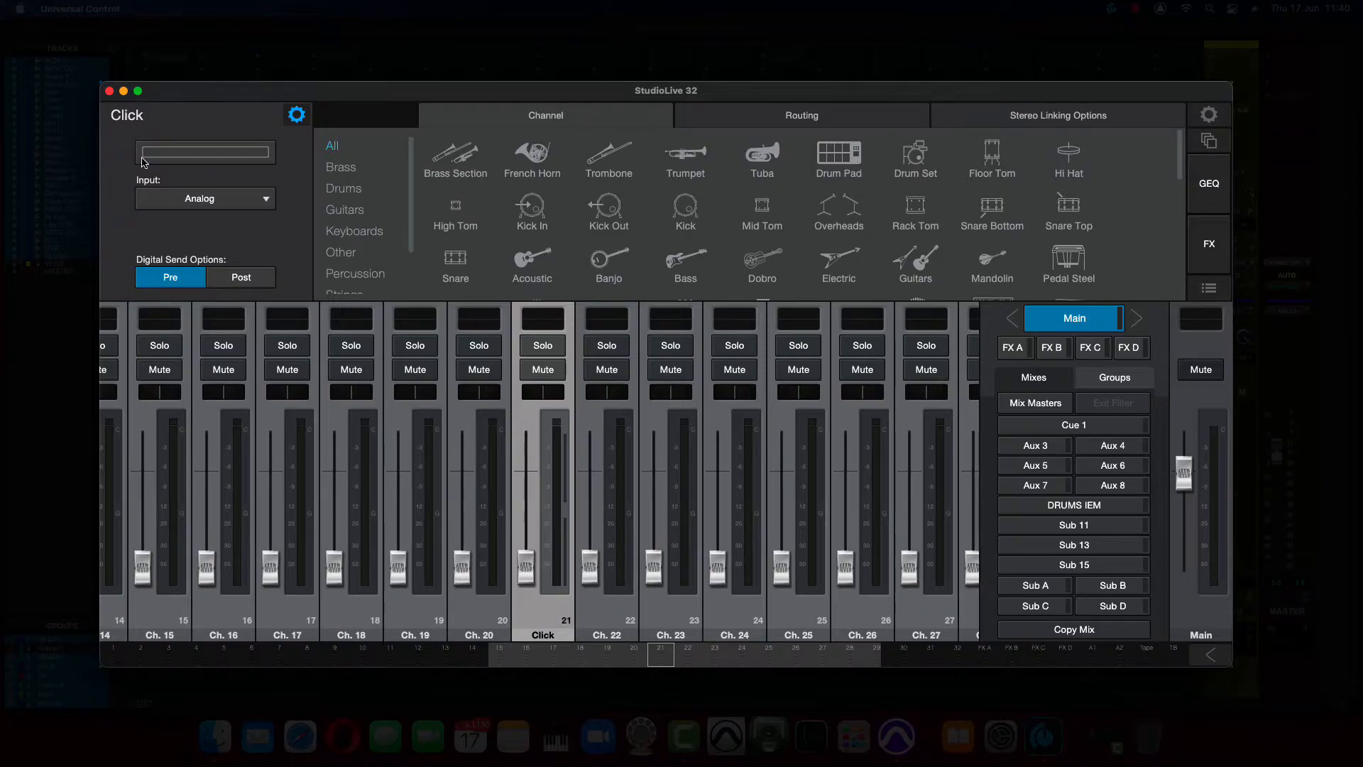
pyautogui.click(227, 207)
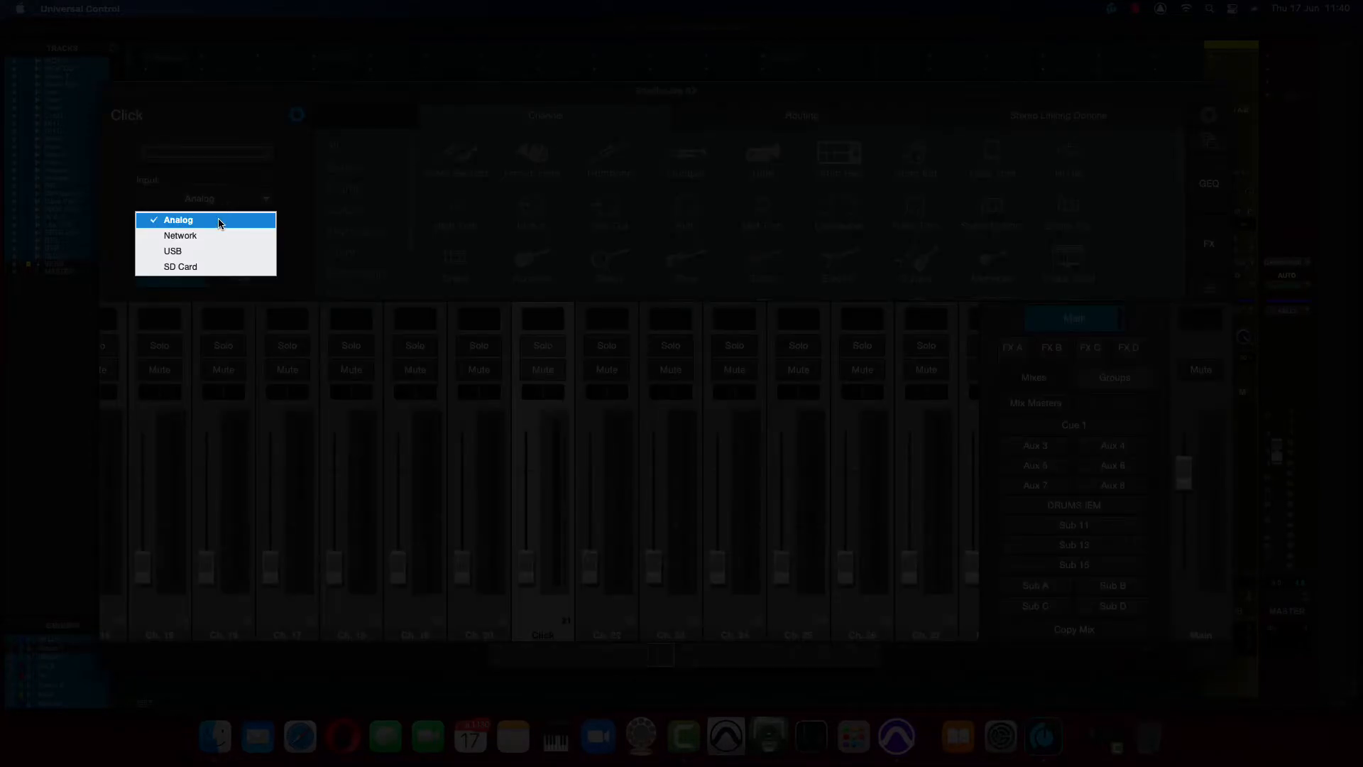
pyautogui.click(209, 254)
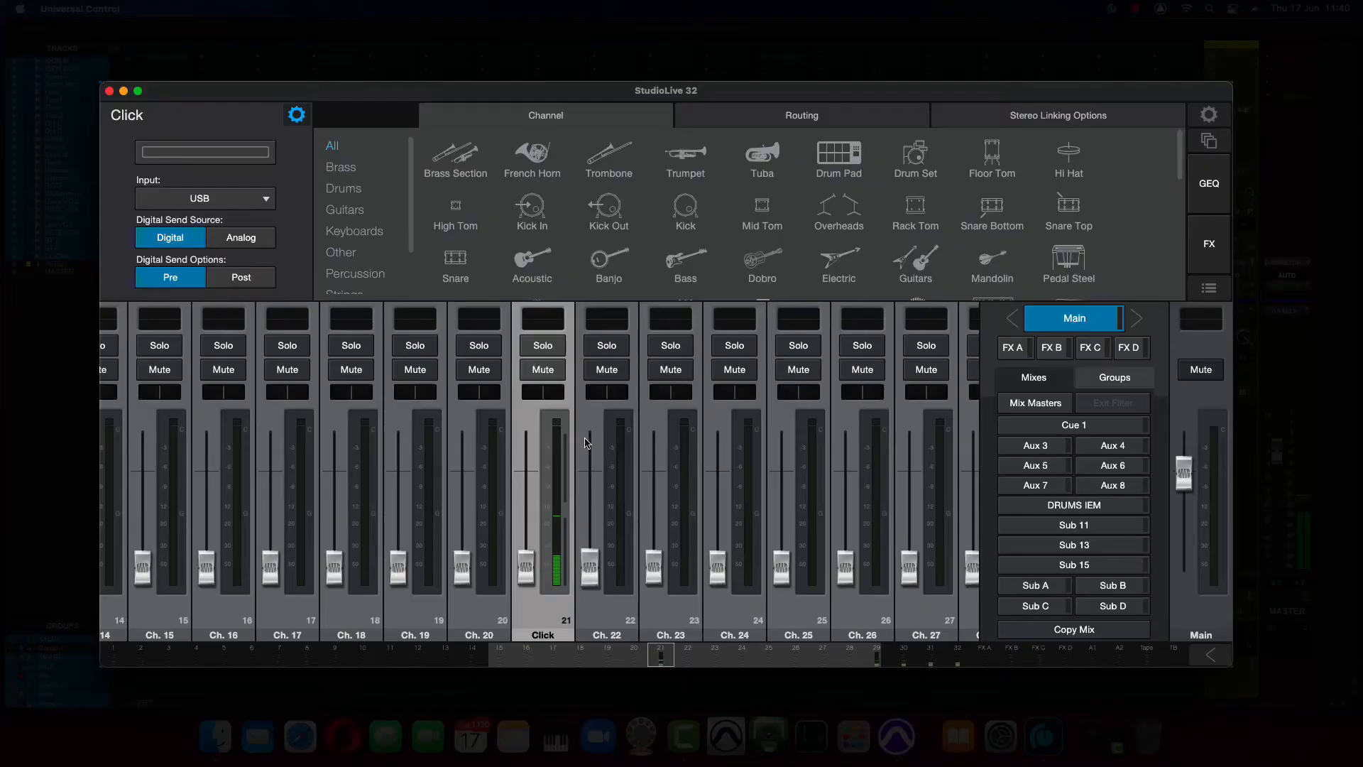
# In the DRUMS IEM mix, raise the mix master fader and the Click channel's send to about unity.
pyautogui.click(1081, 506)
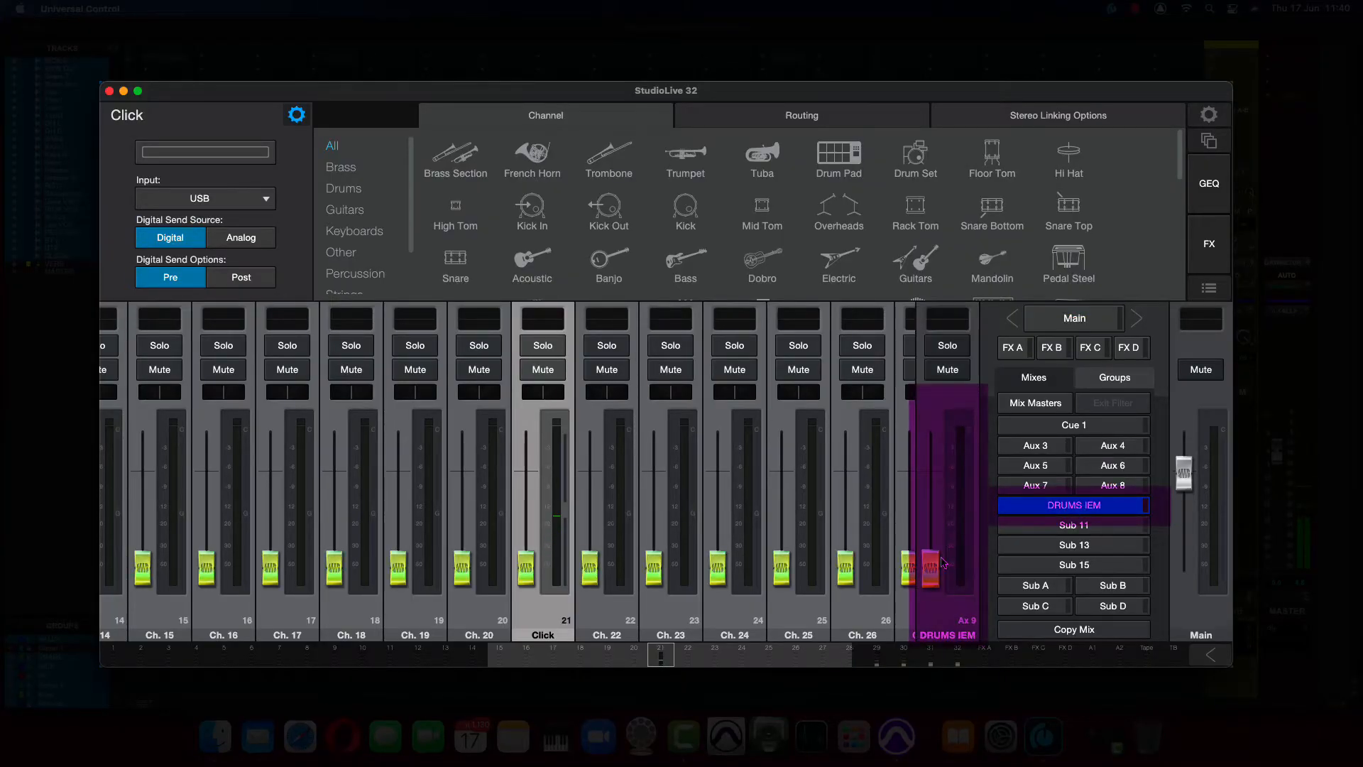
pyautogui.moveTo(930, 568); pyautogui.dragTo(934, 467)
pyautogui.moveTo(526, 568); pyautogui.dragTo(526, 474)
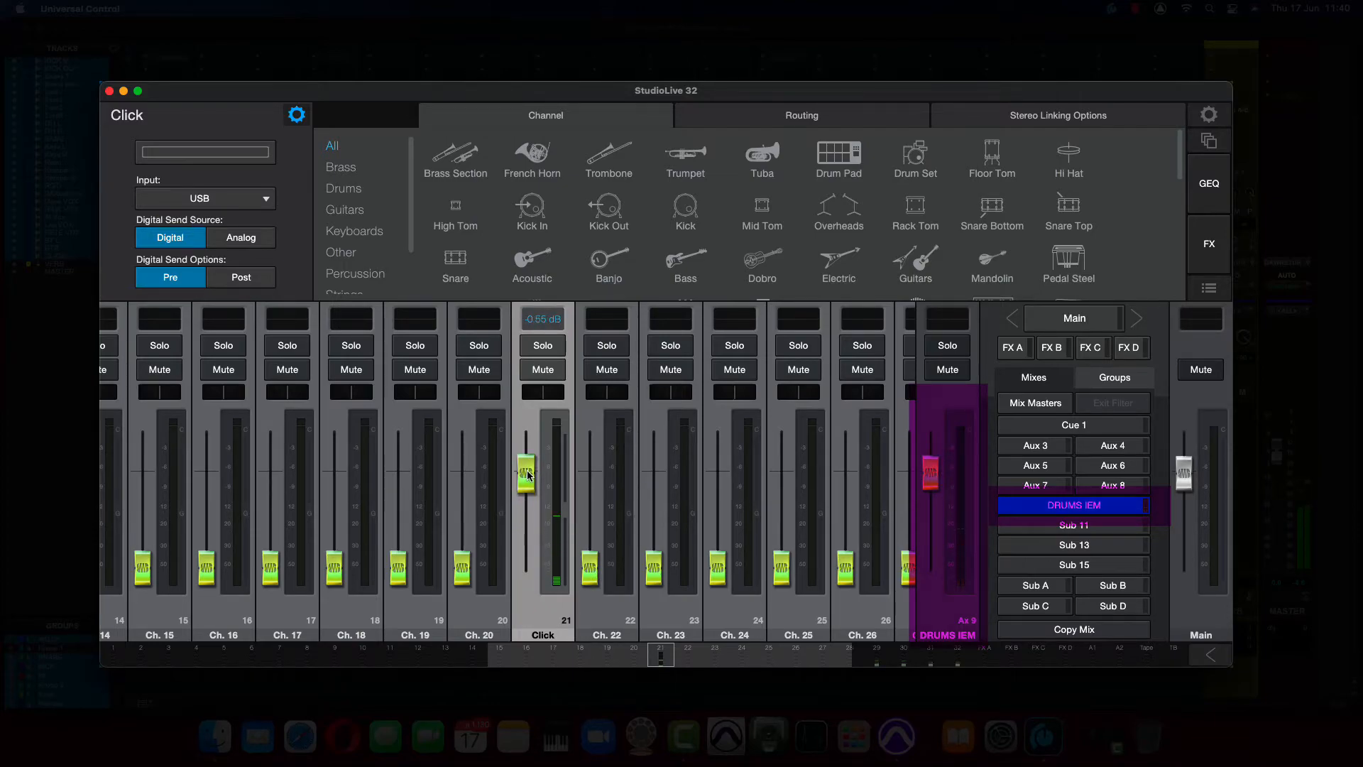
pyautogui.hscroll(5, 776, 529)
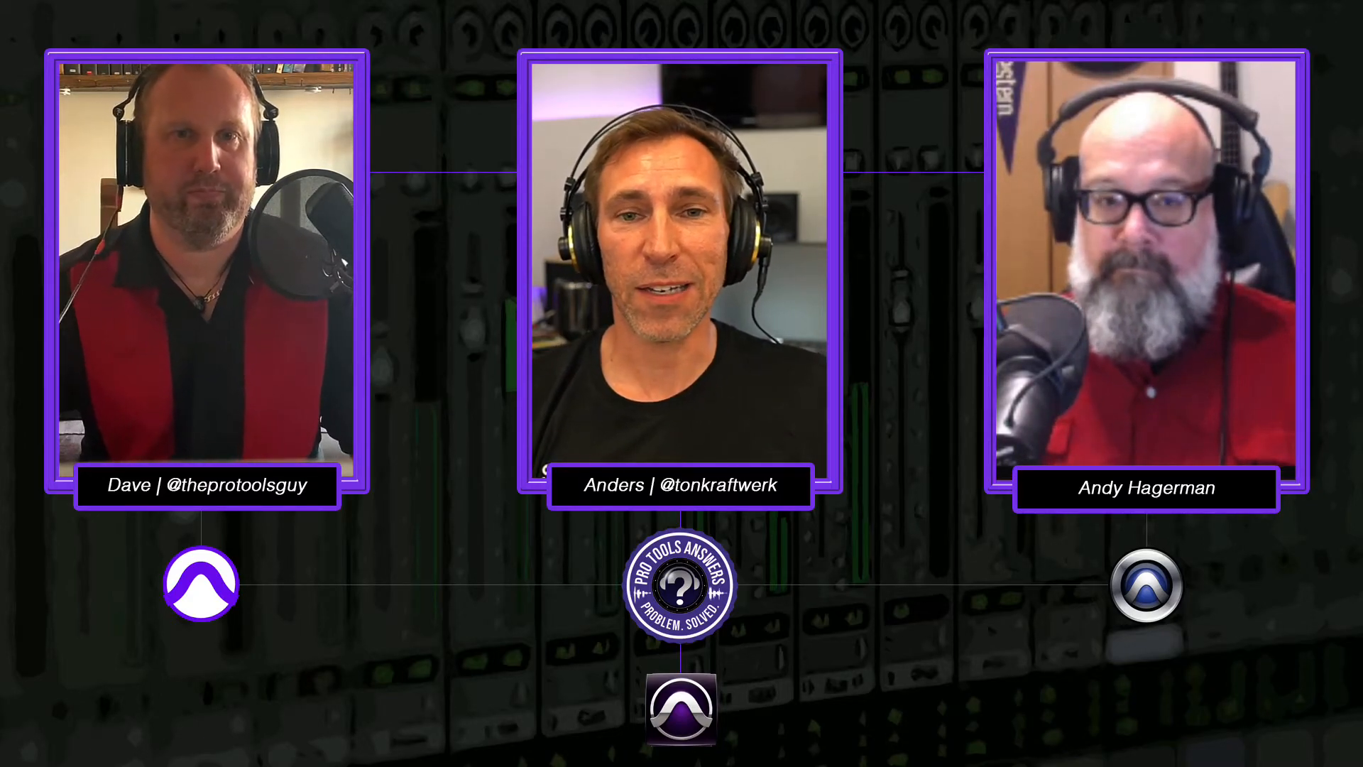
# In the Pro Tools Playback Engine settings, try Optimize Performance at Low Buffer Sizes, switch it back off and close the settings.
pyautogui.click(423, 9)
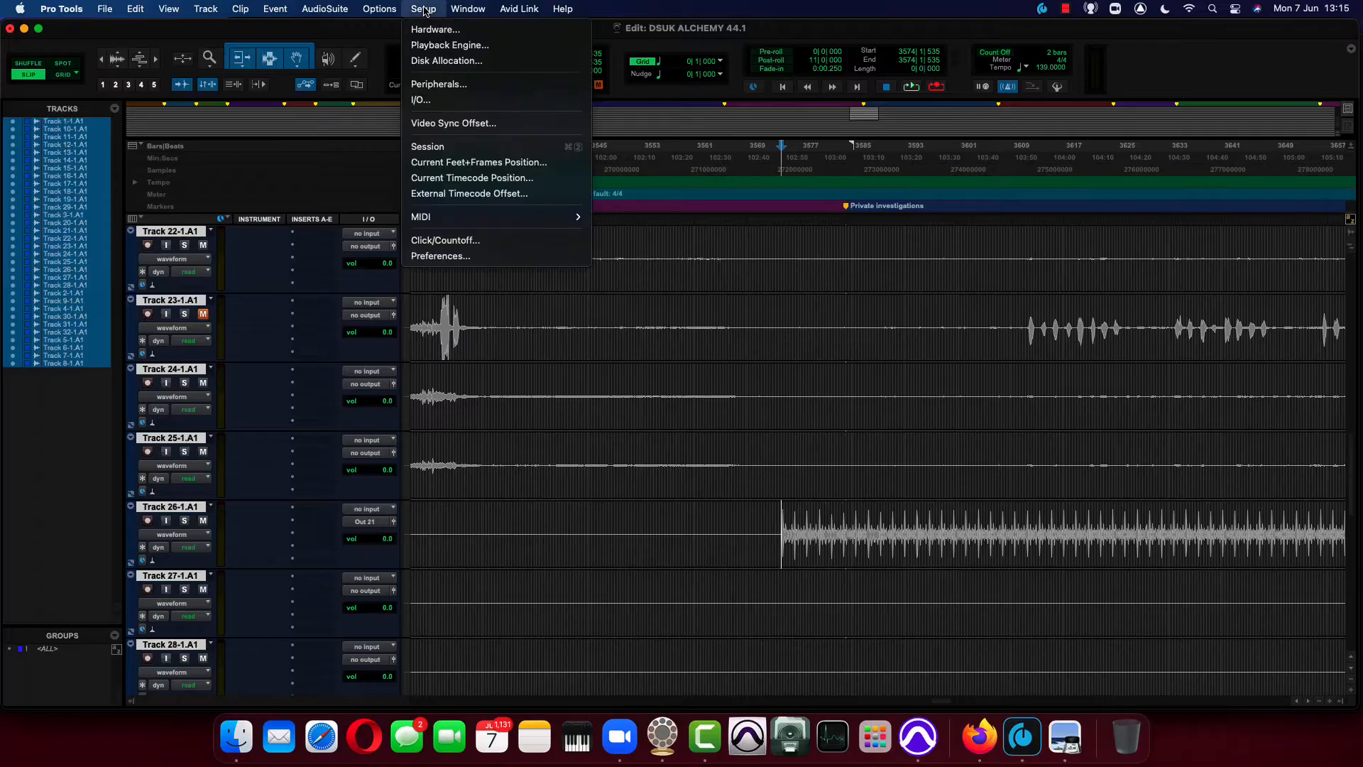
pyautogui.click(447, 45)
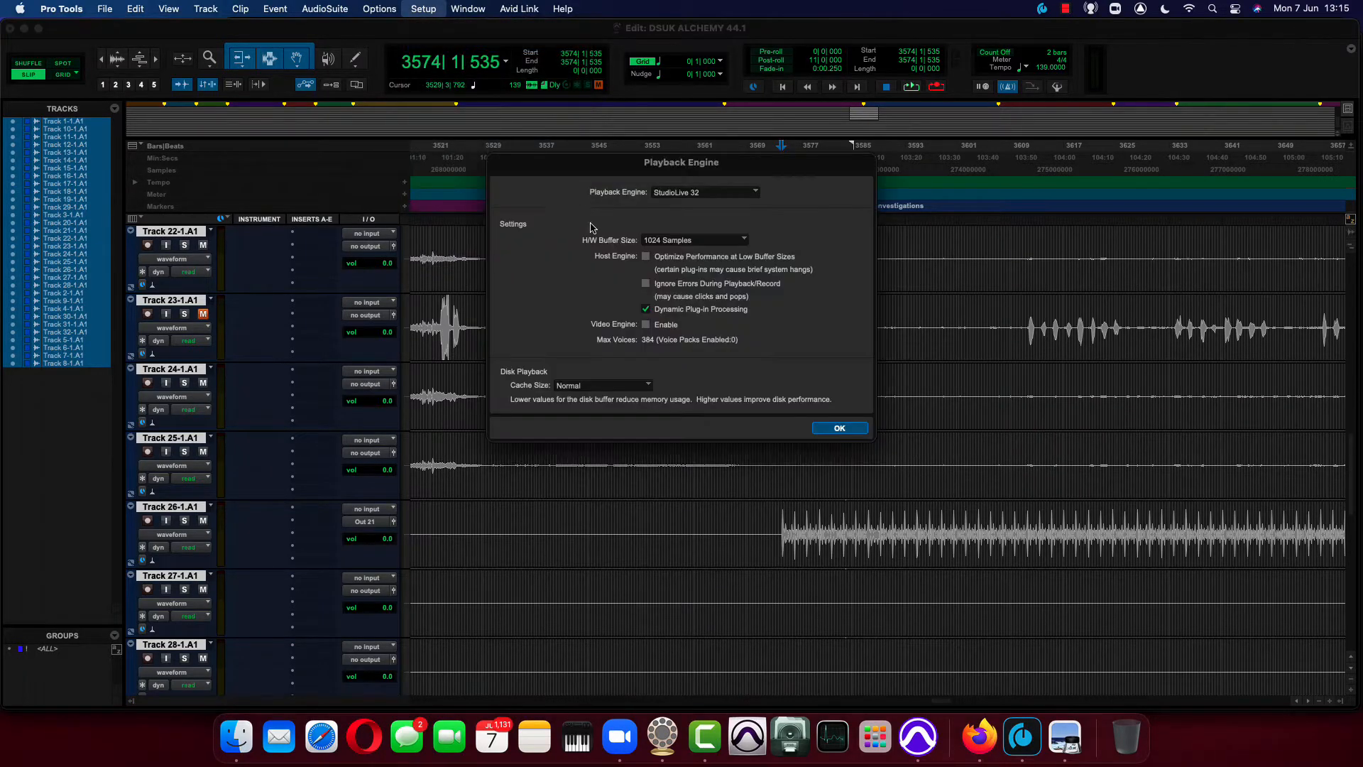
pyautogui.click(646, 256)
pyautogui.click(647, 257)
pyautogui.click(838, 428)
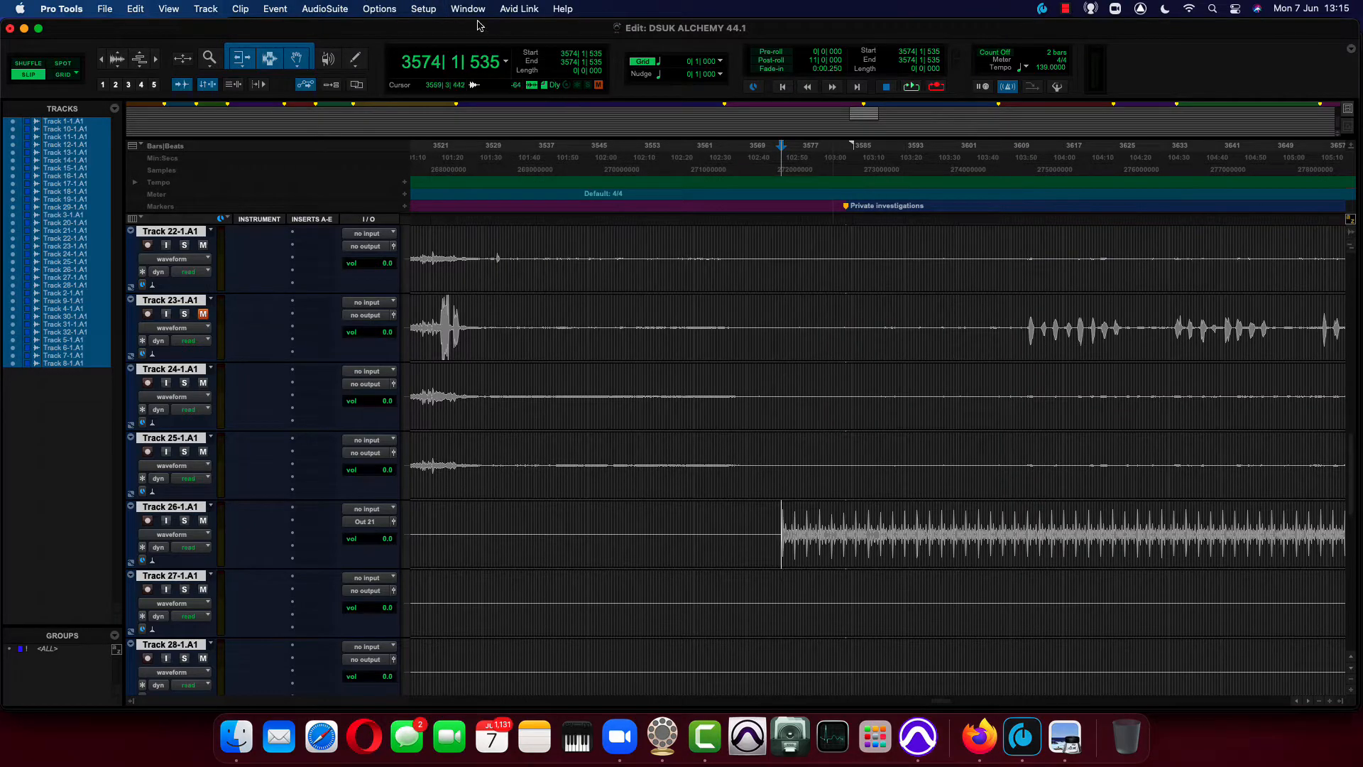
# Enable Ignore Errors During Playback/Record in the Playback Engine settings and apply the change.
pyautogui.click(423, 8)
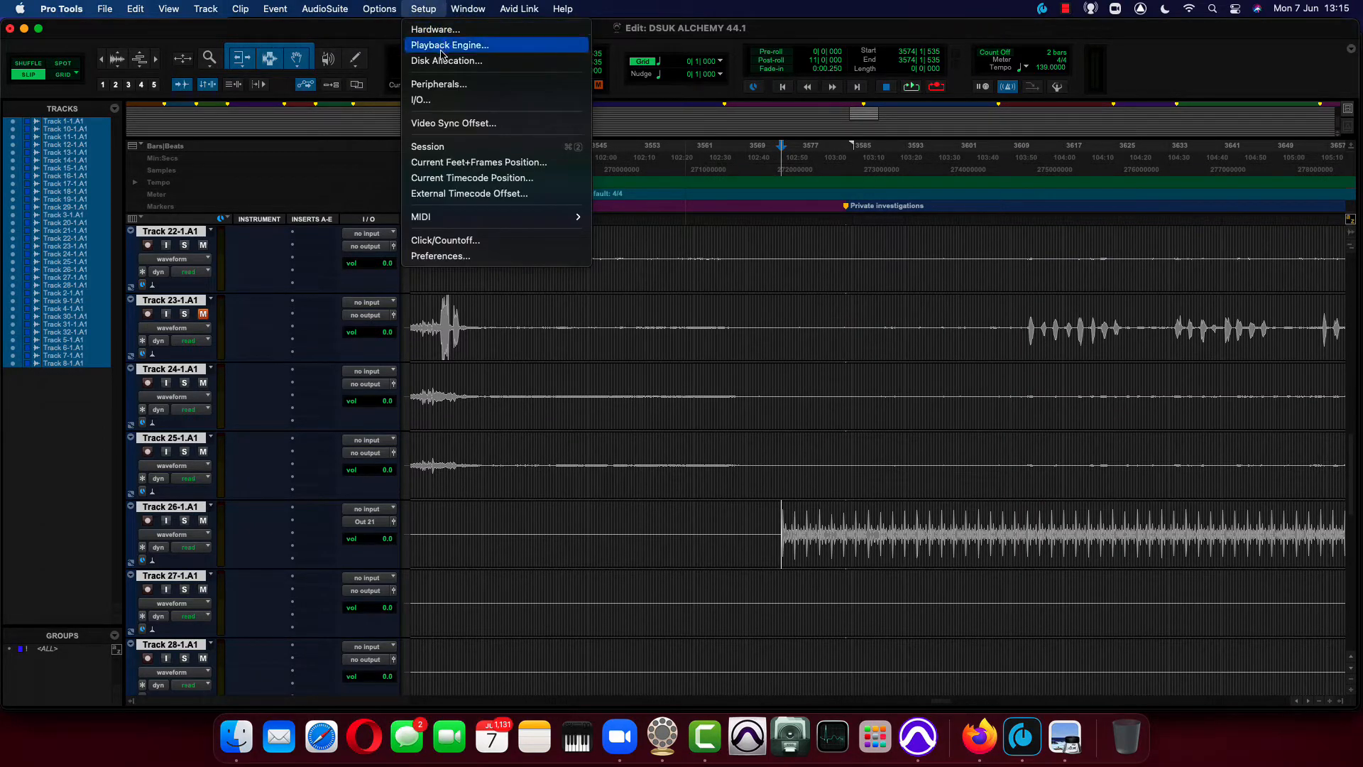
pyautogui.click(434, 5)
pyautogui.click(434, 7)
pyautogui.click(449, 44)
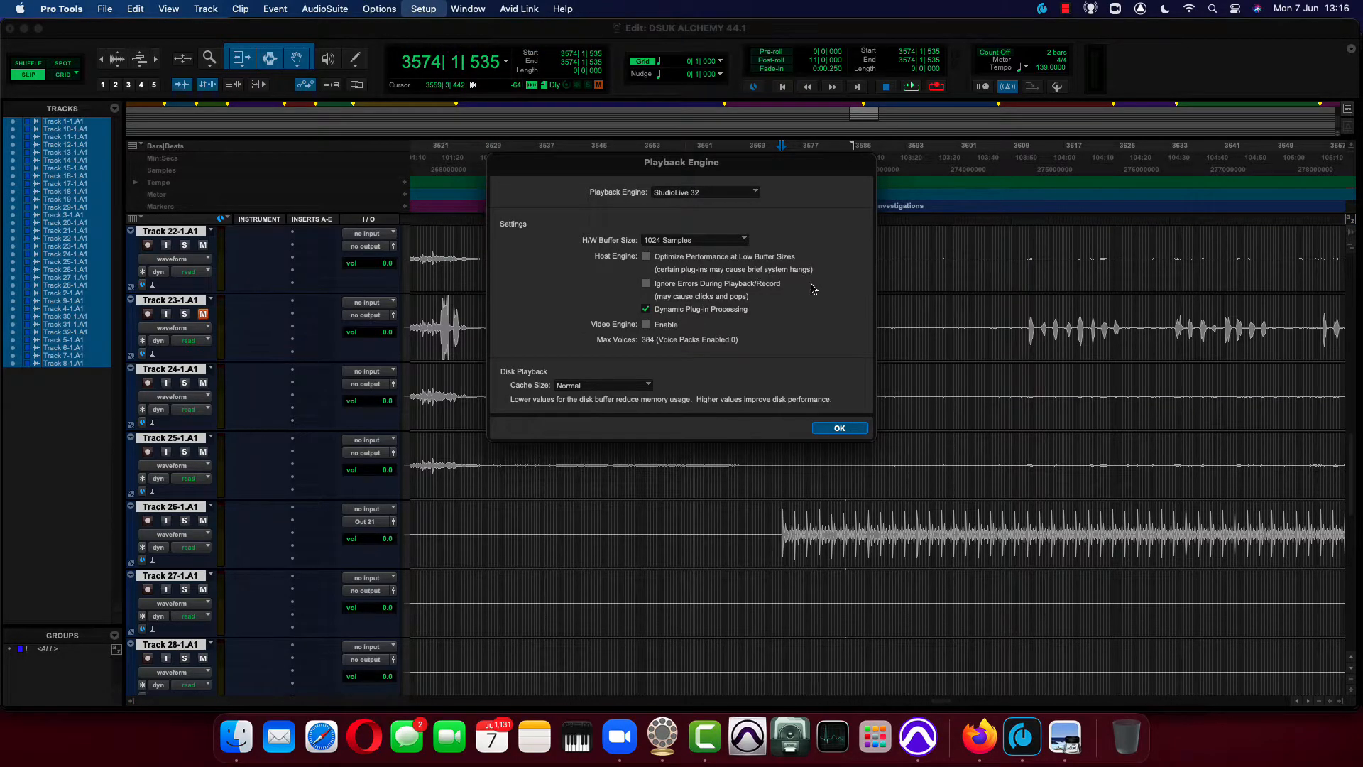
pyautogui.click(645, 285)
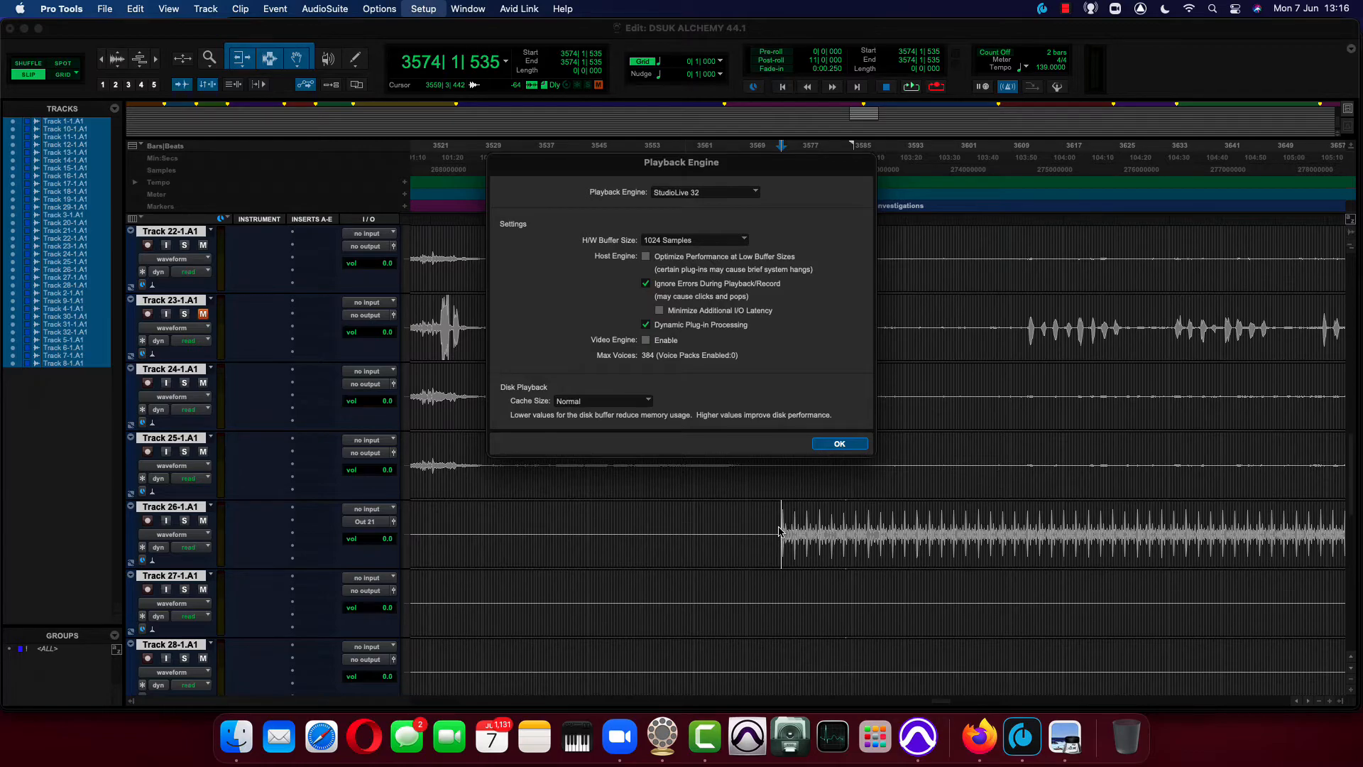
pyautogui.press('Return')
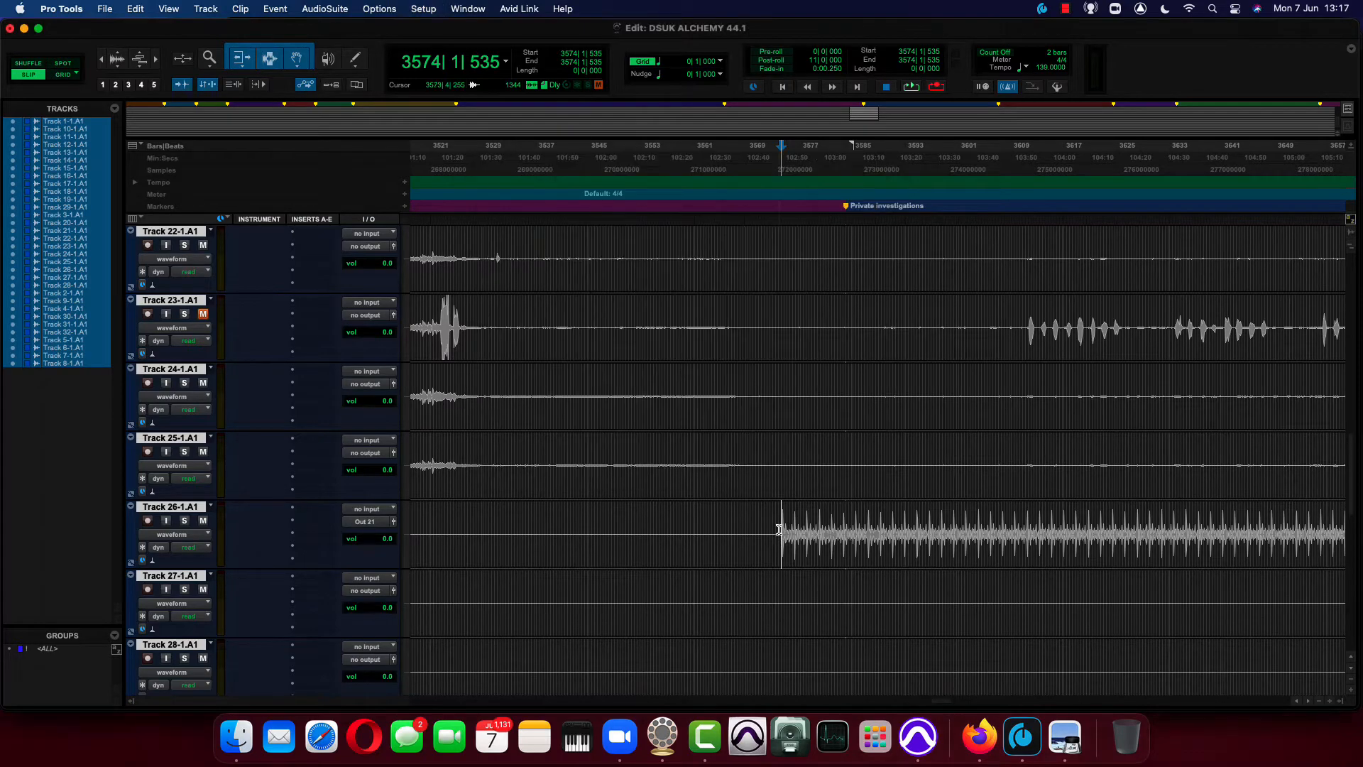